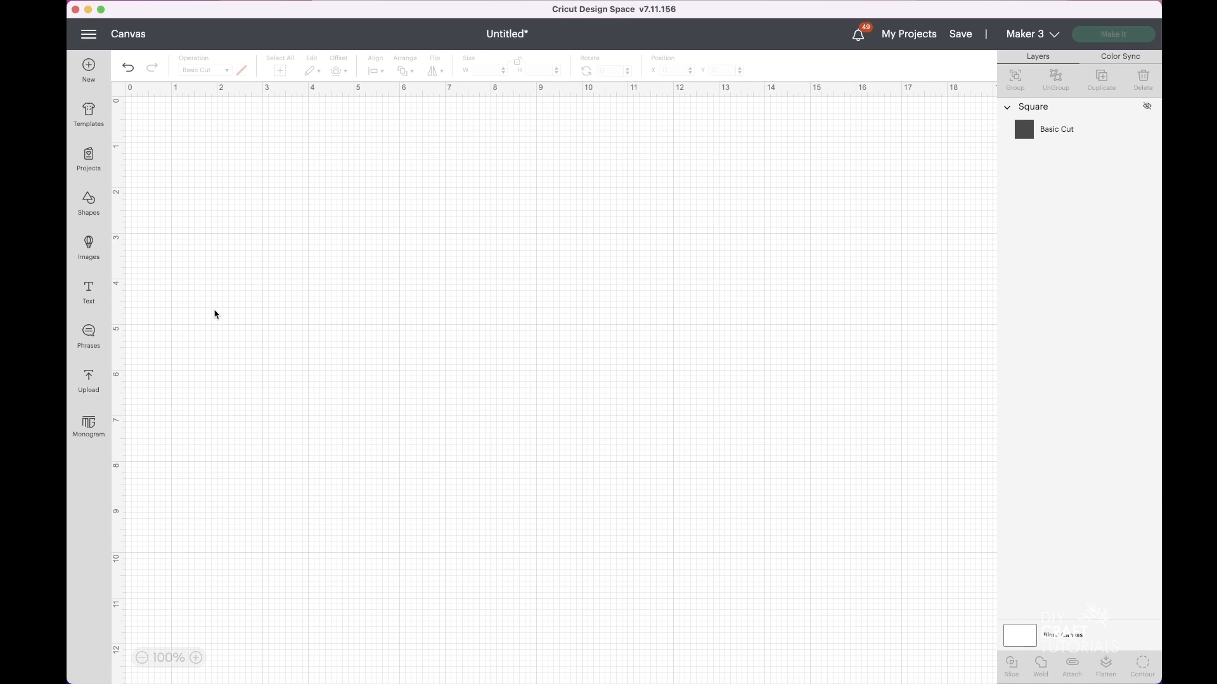
Upload the cut image pendisplaycards-03-svg.svg from the SVG Files folder inside Pen Display Card 5
left_click(89, 380)
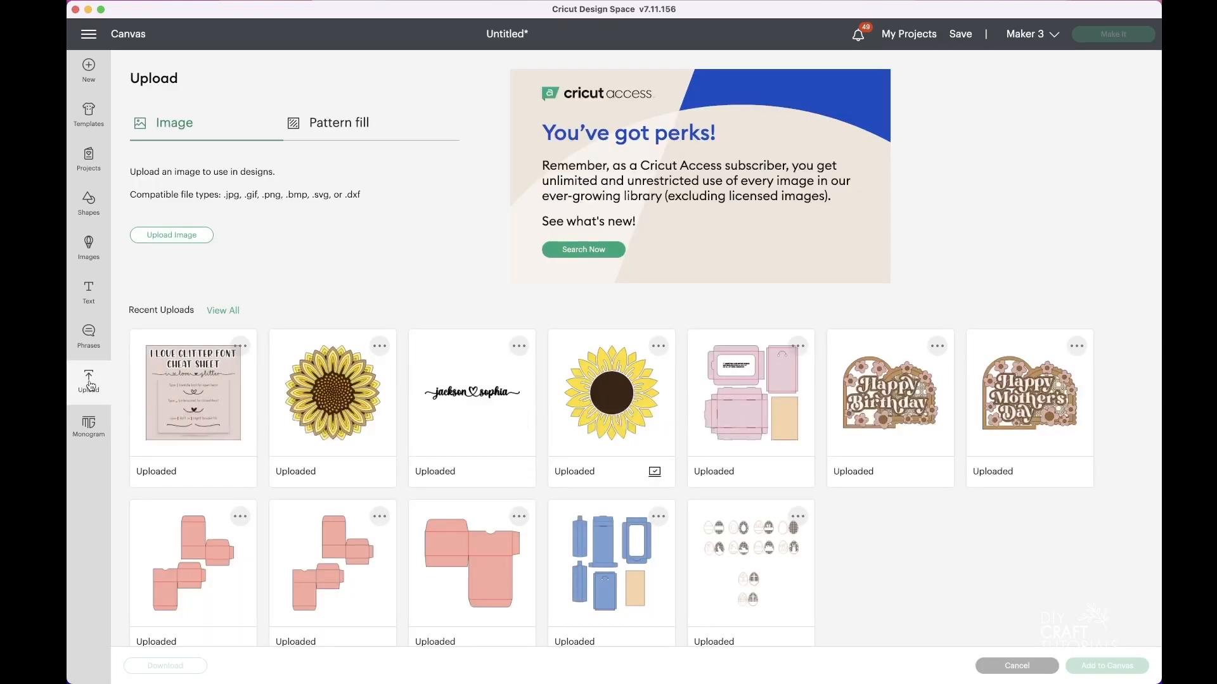
left_click(185, 238)
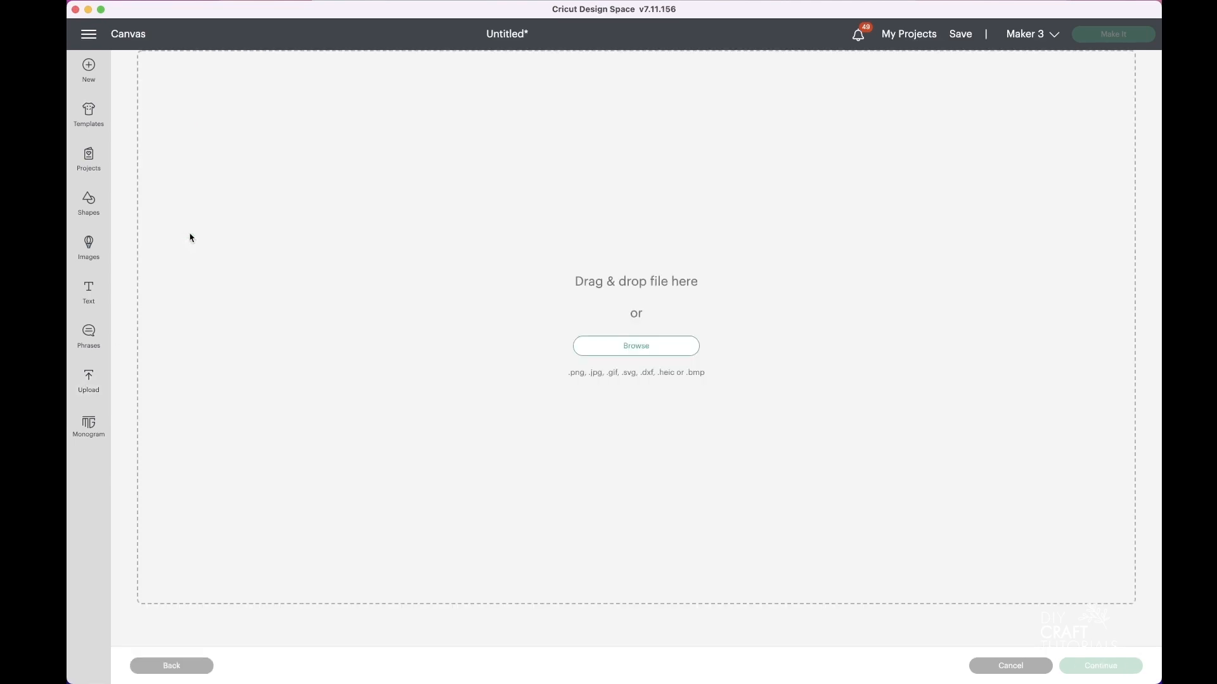
left_click(609, 347)
left_click(656, 220)
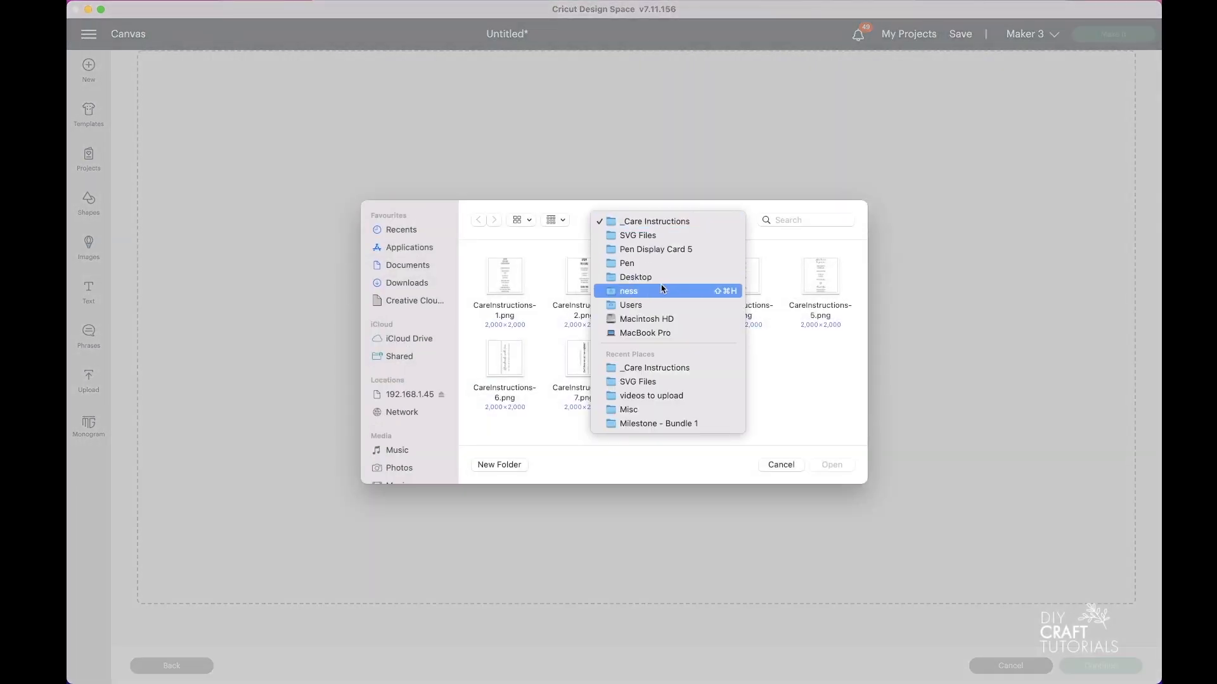
left_click(670, 245)
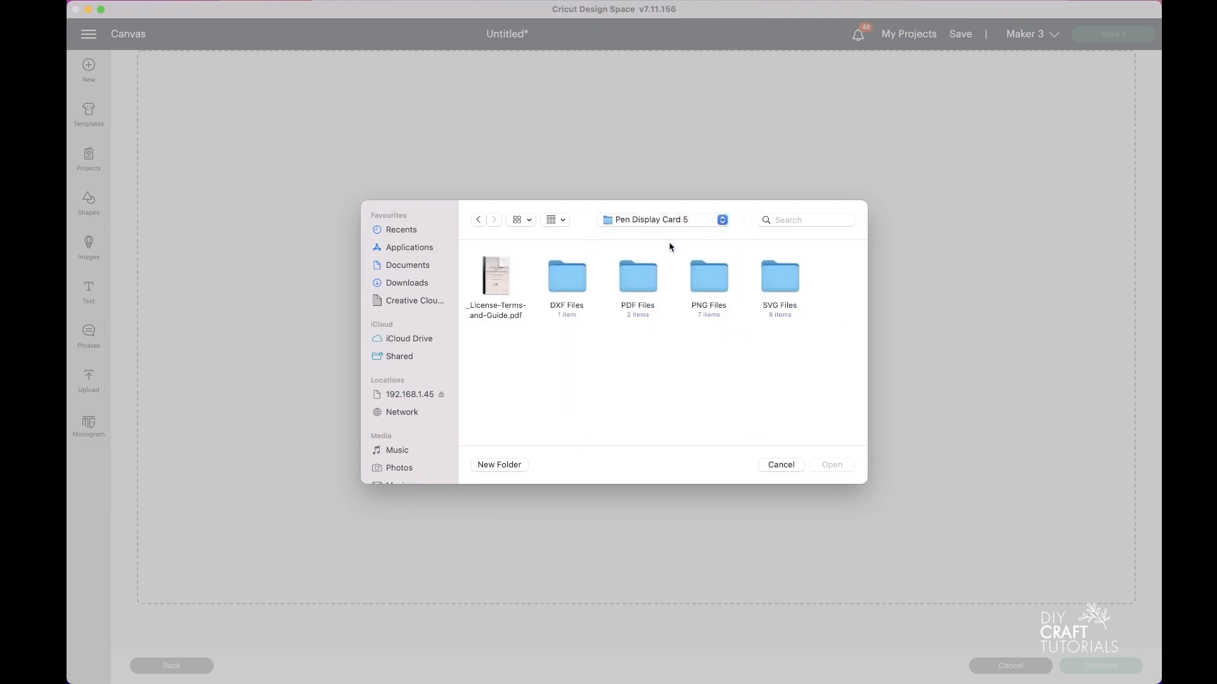
double_click(773, 277)
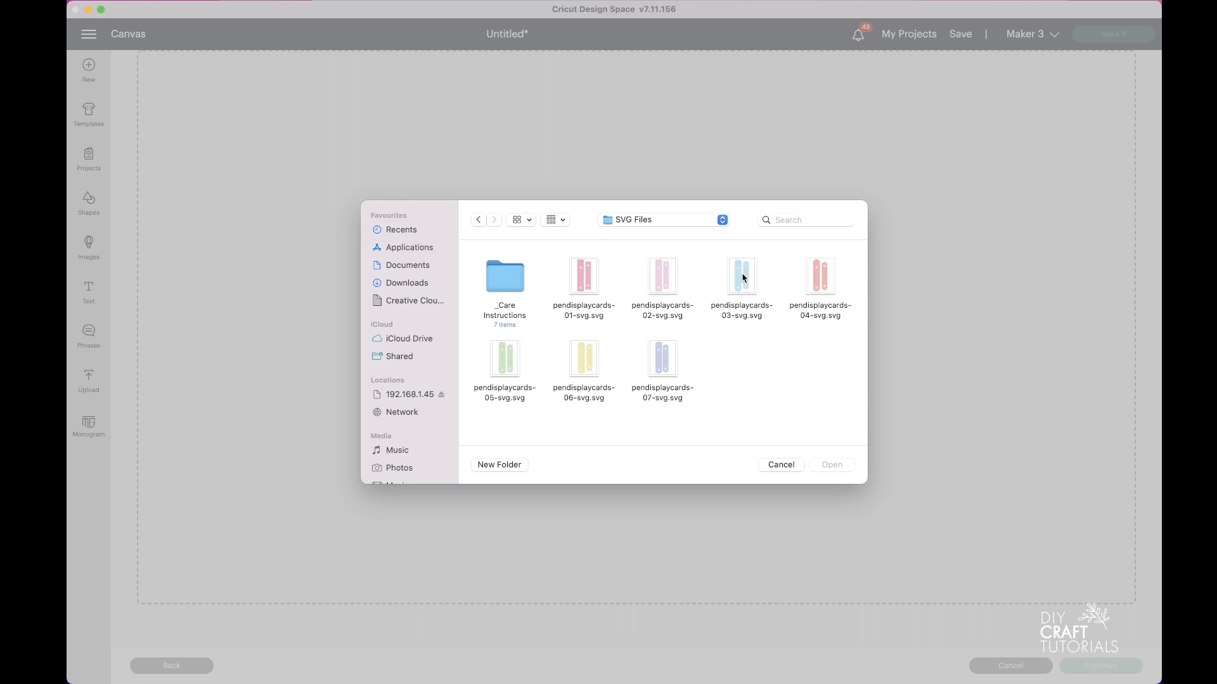
left_click(744, 278)
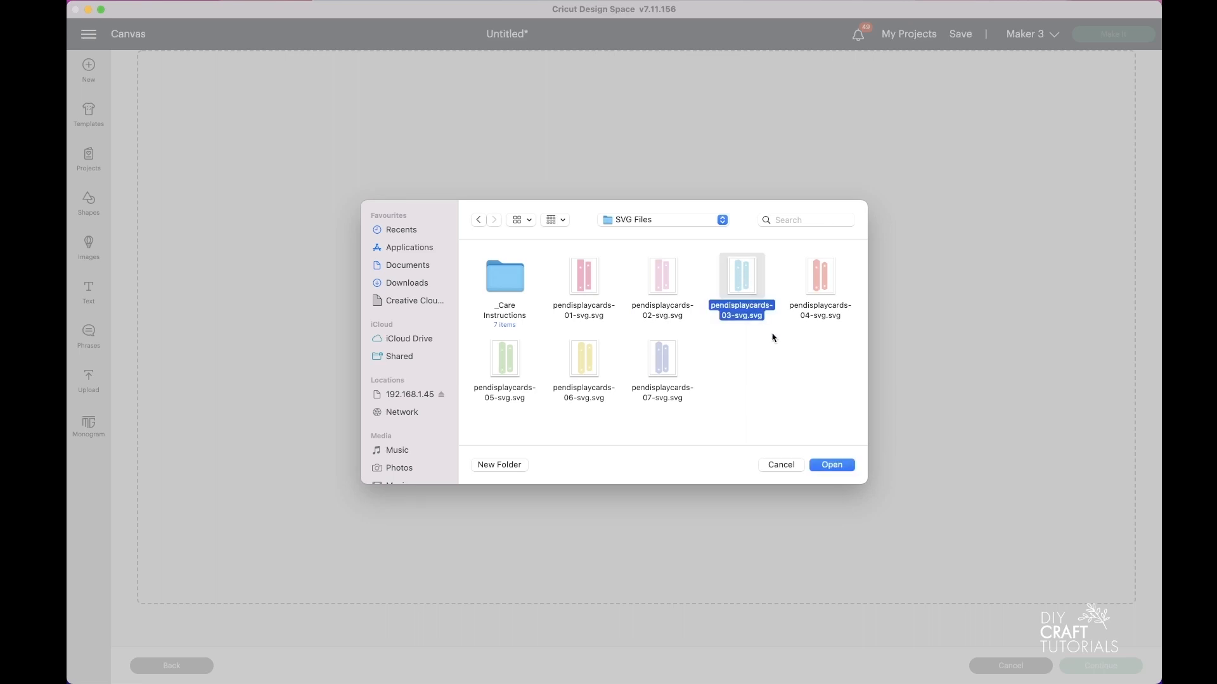
left_click(831, 466)
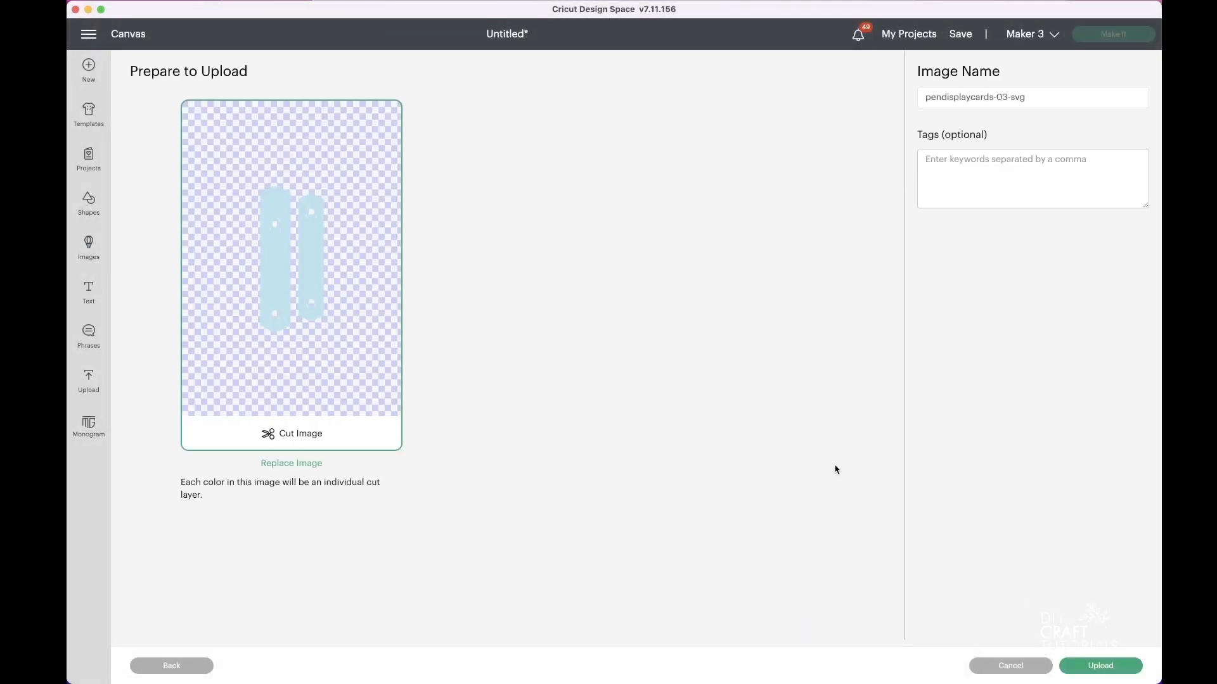
left_click(1085, 673)
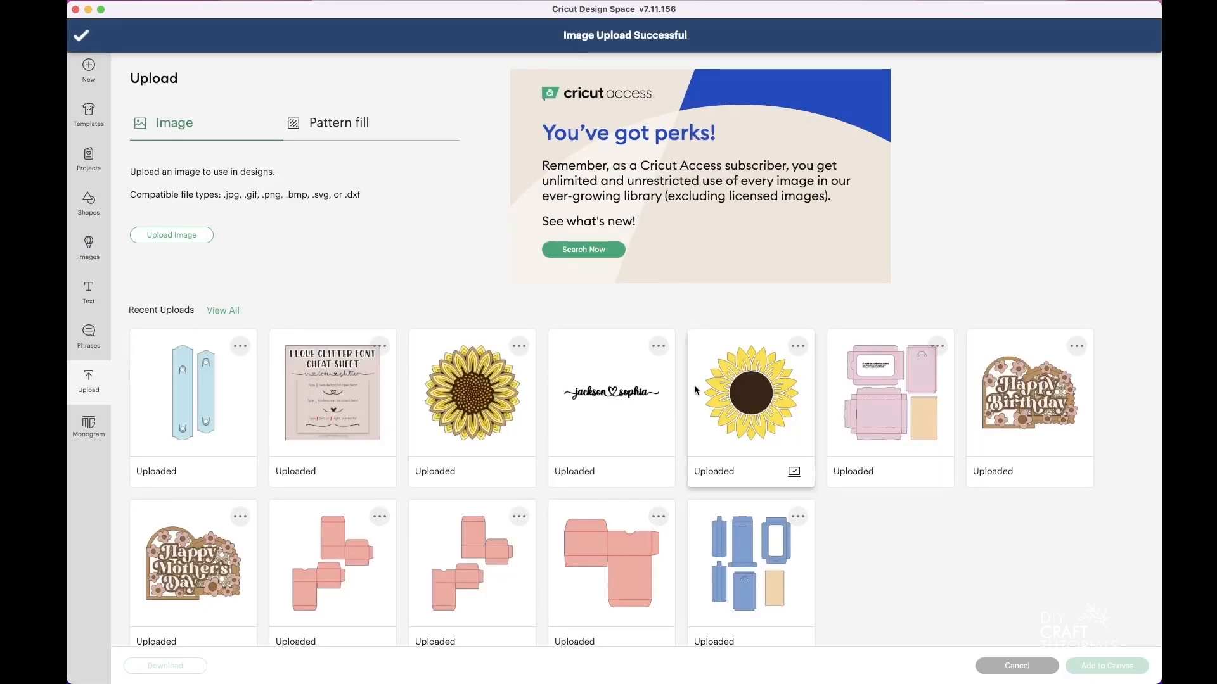
Start another image upload and open CareInstructions-5.png from the _Care Instructions folder
left_click(194, 239)
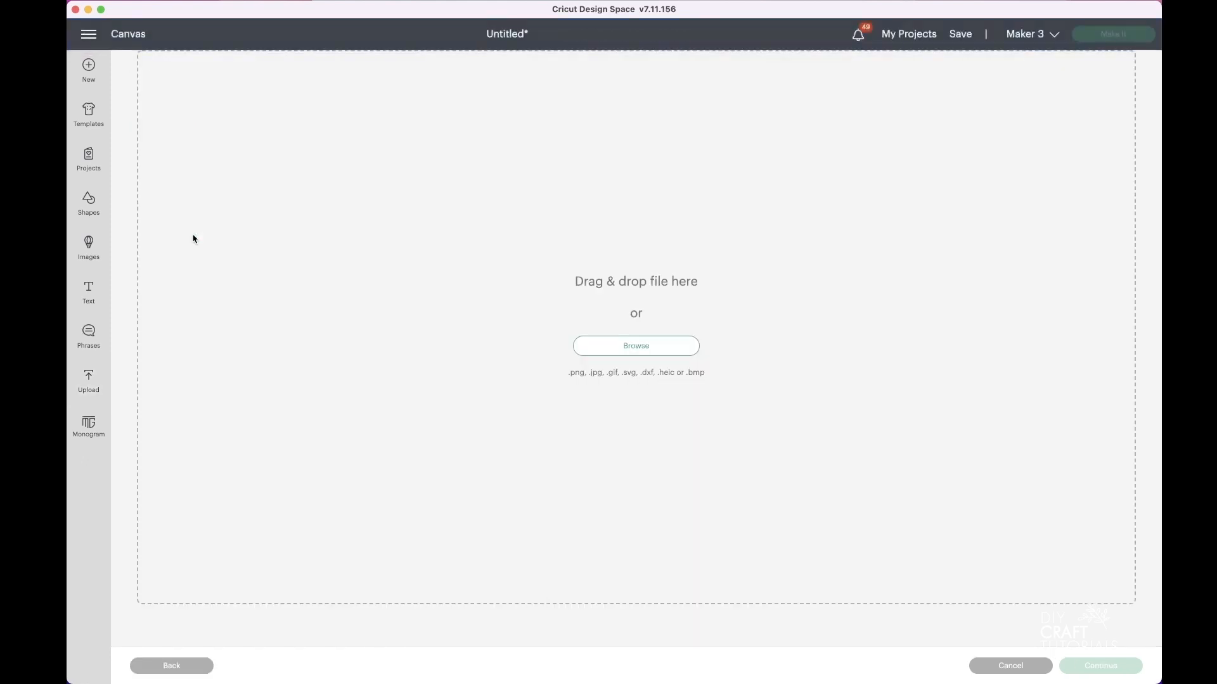
left_click(635, 347)
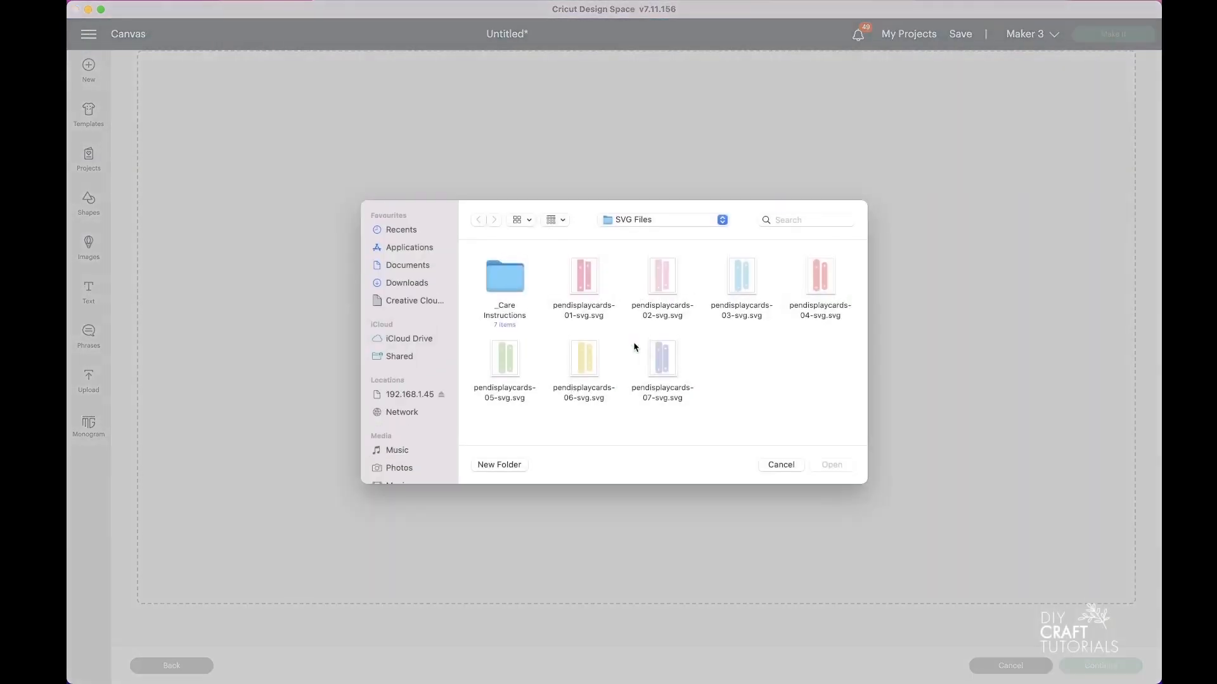
left_click(500, 279)
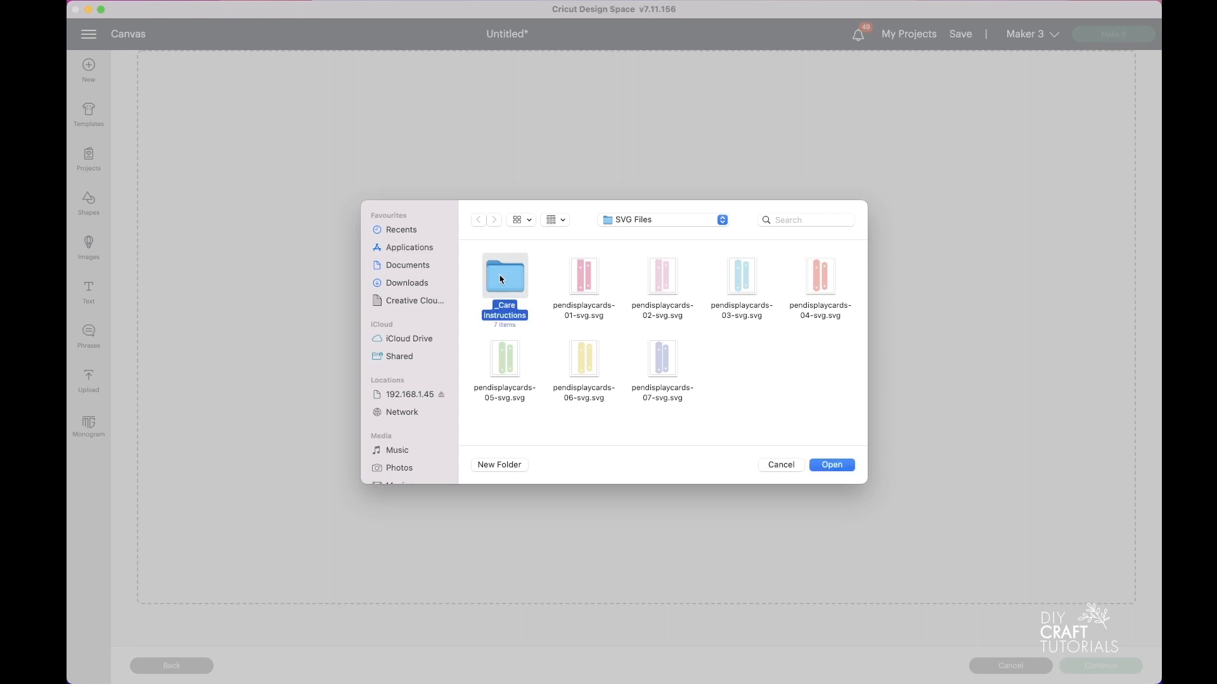
double_click(506, 280)
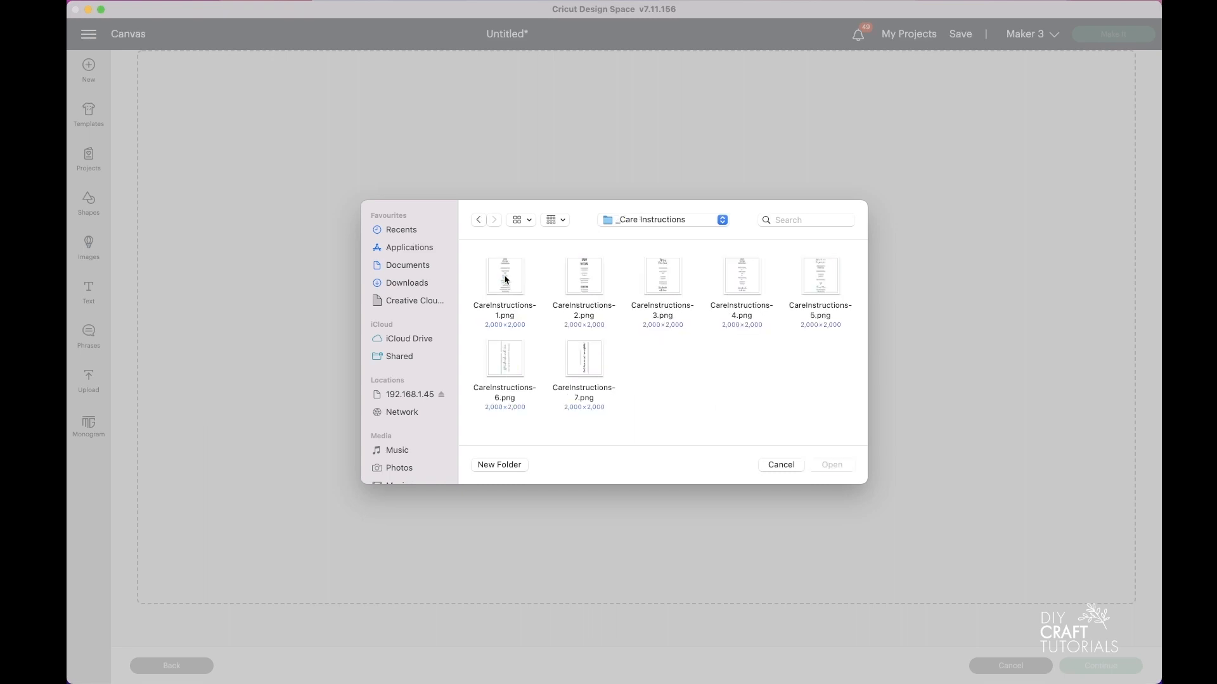
left_click(822, 287)
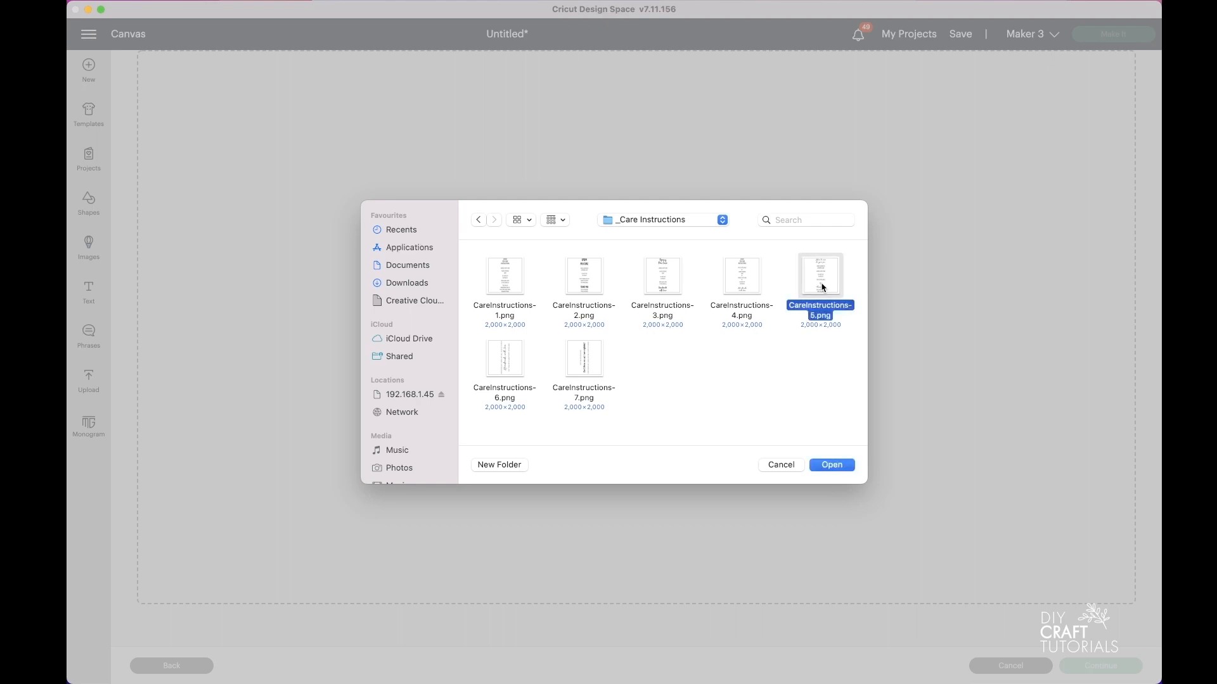
left_click(832, 466)
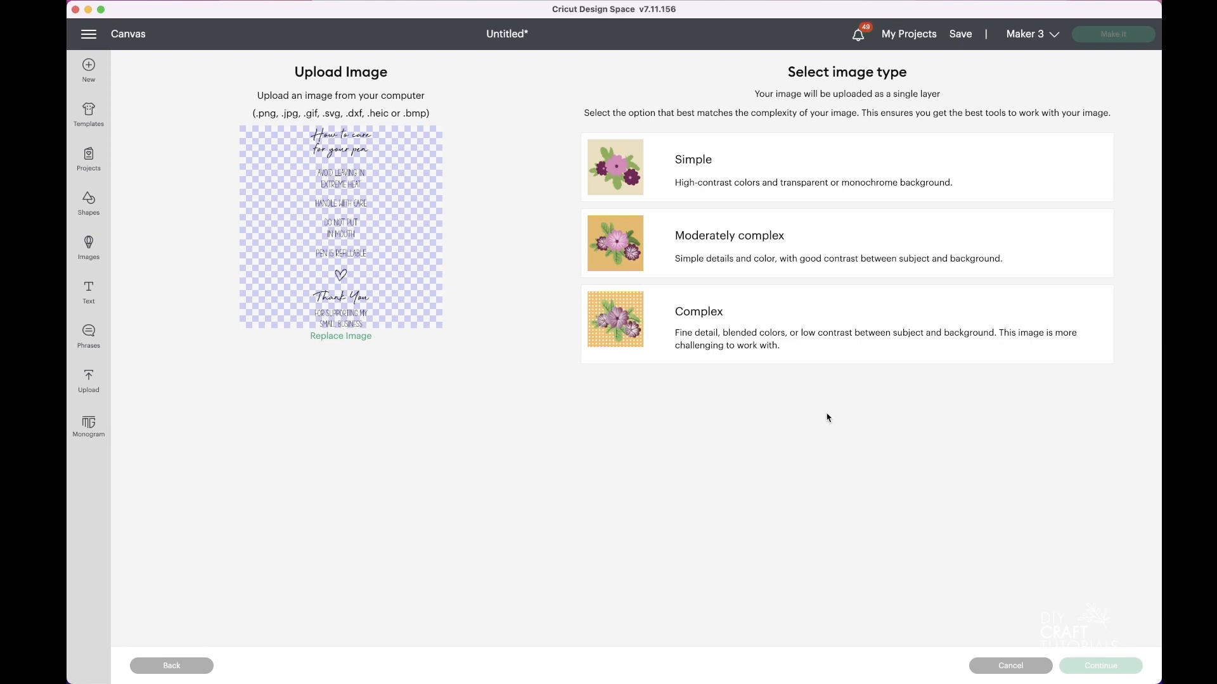
Upload the care instructions as a Complex image with the Print Then Cut type, leaving its background unedited
left_click(814, 342)
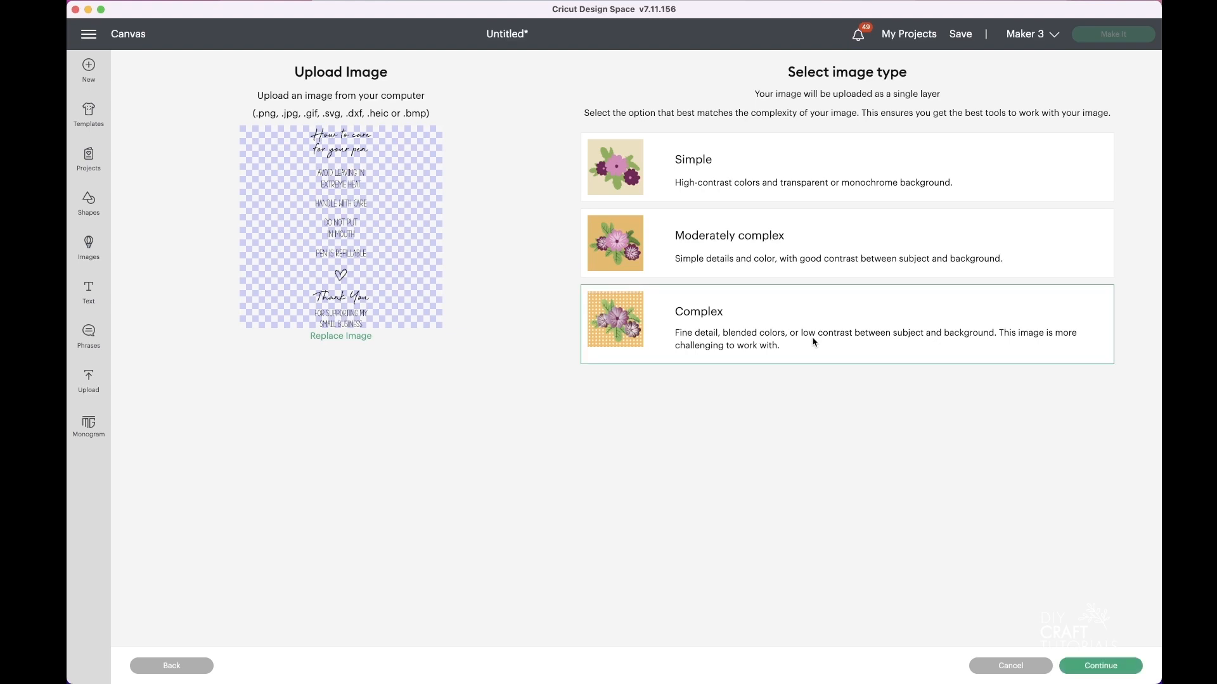
left_click(1082, 667)
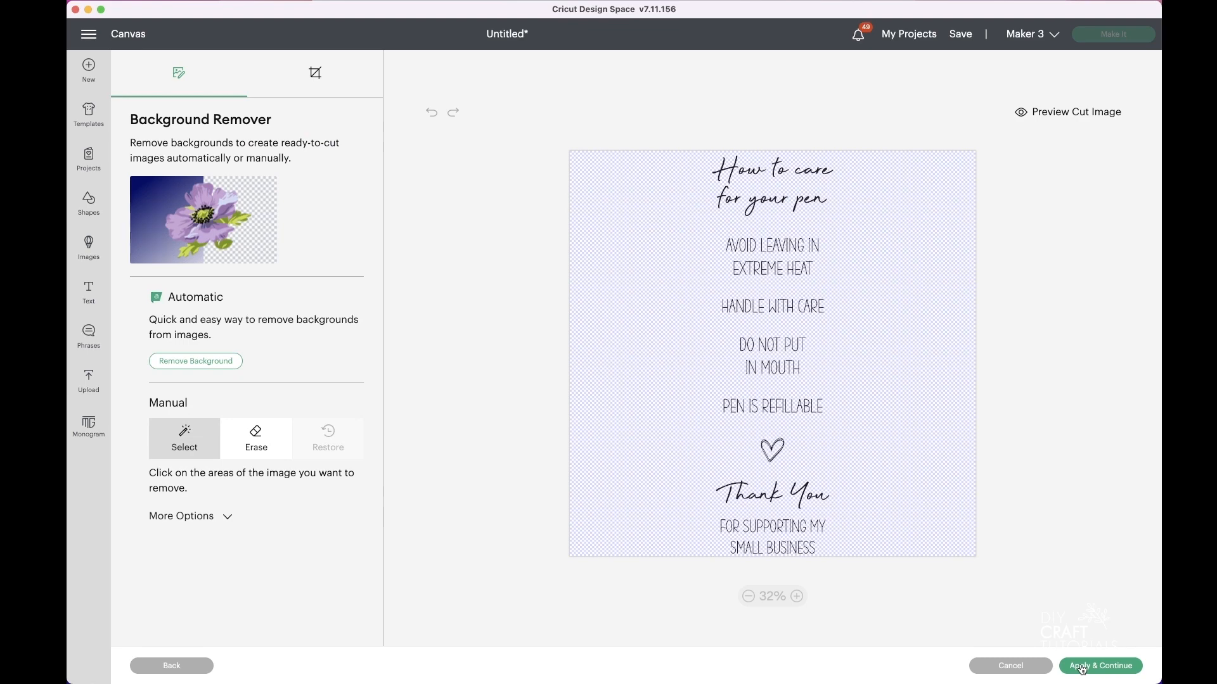
left_click(1082, 666)
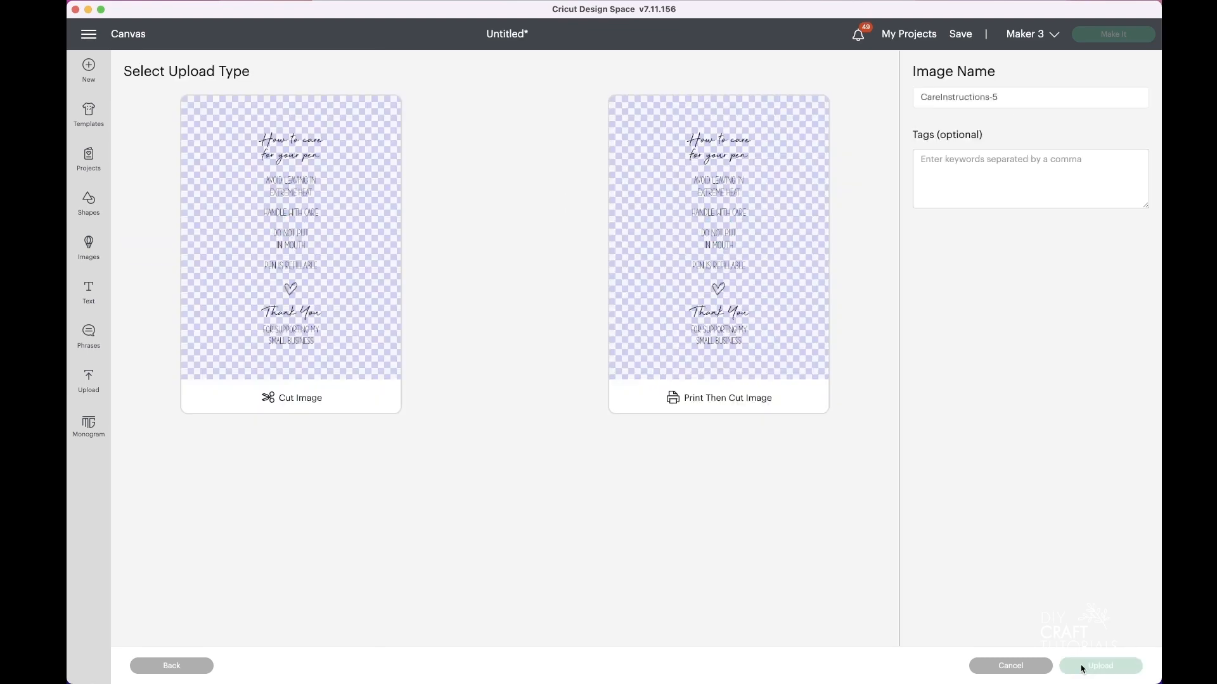
left_click(790, 307)
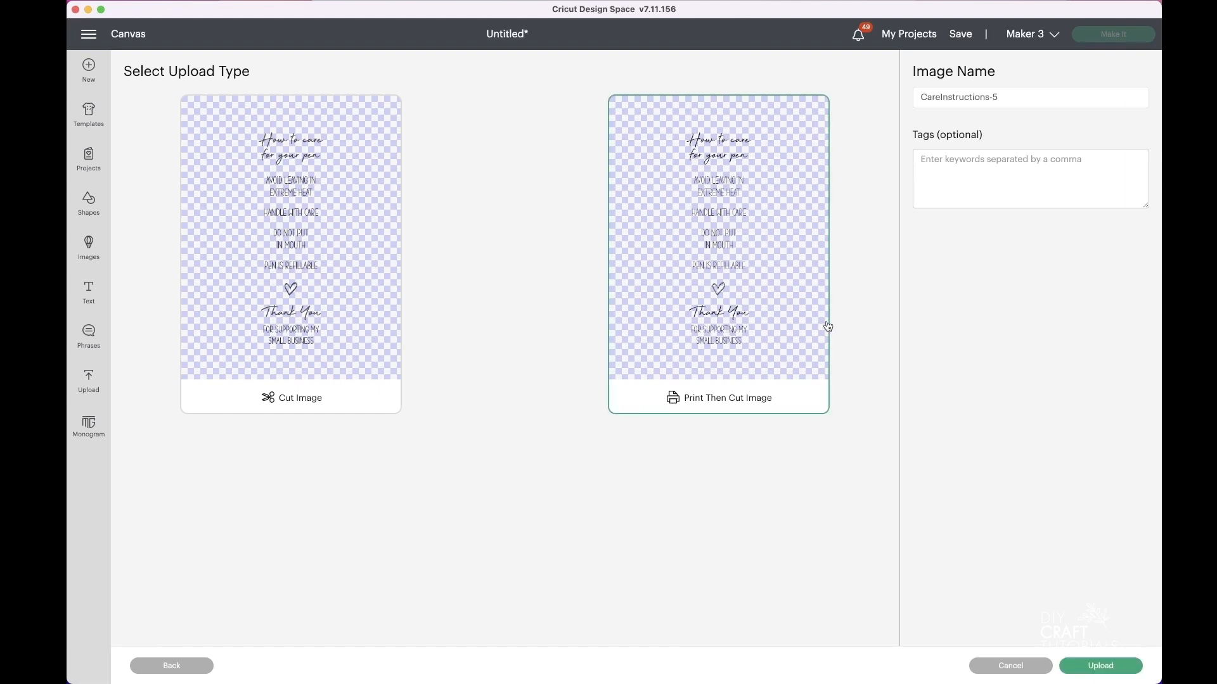
left_click(1083, 667)
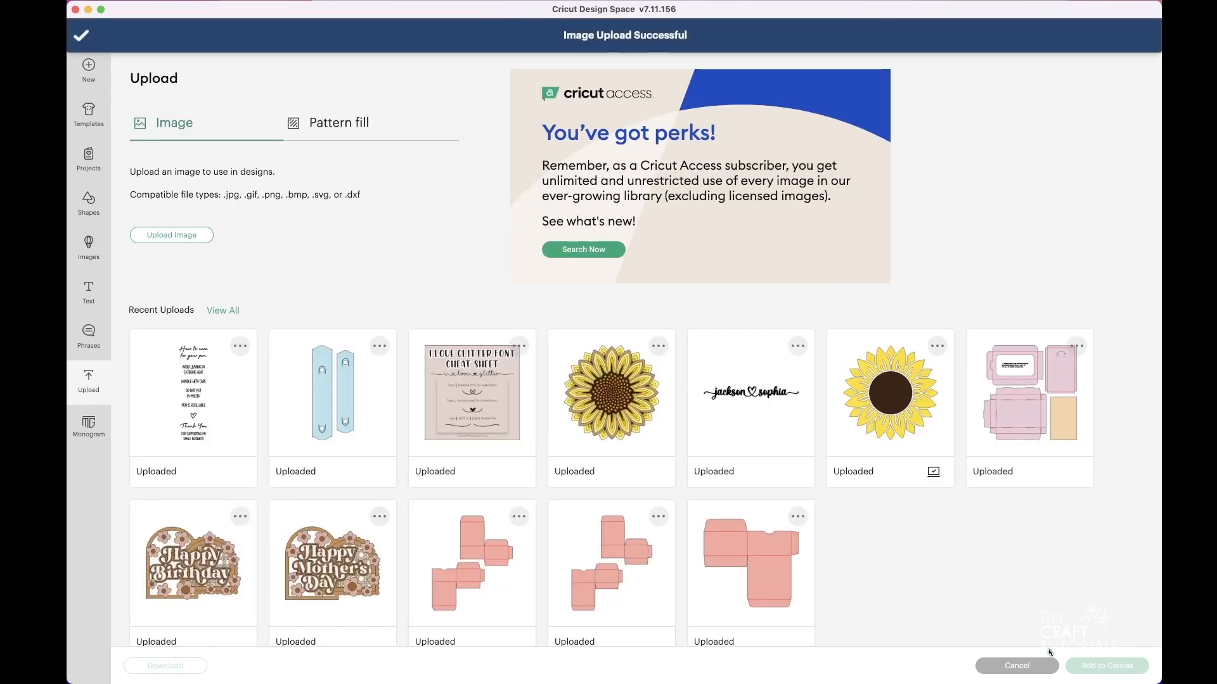
Add the uploaded pen display cards and care instructions images to the canvas together, then deselect them
left_click(337, 391)
left_click(253, 390)
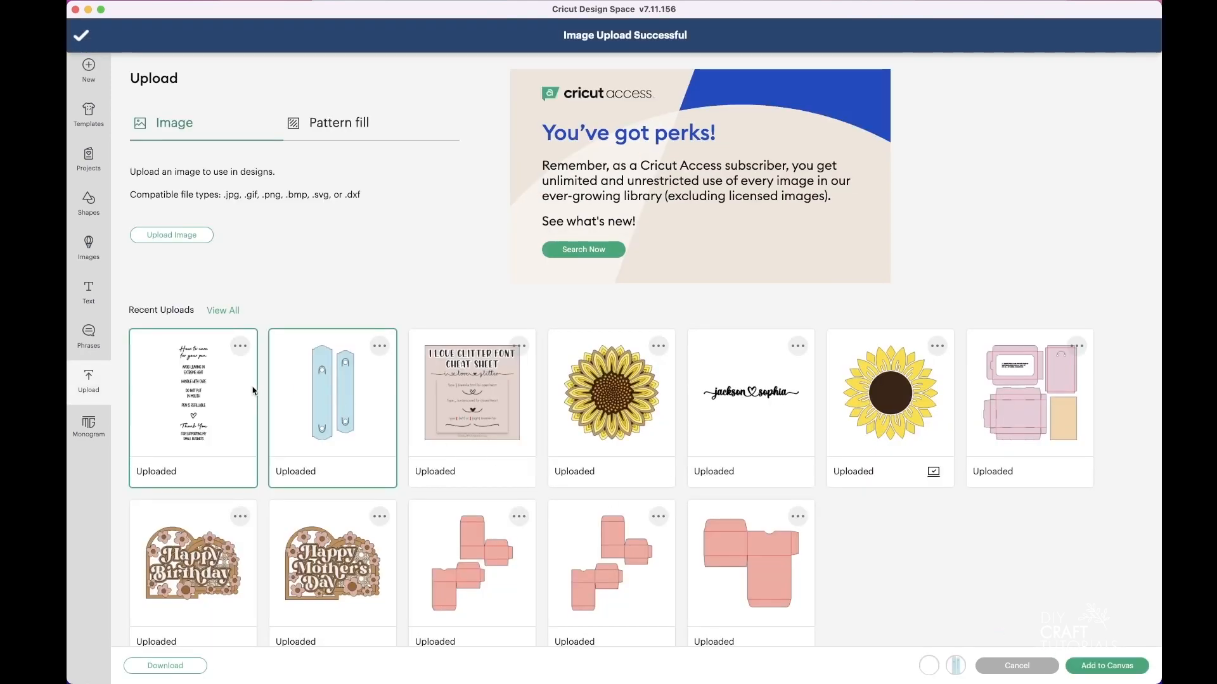
left_click(1107, 665)
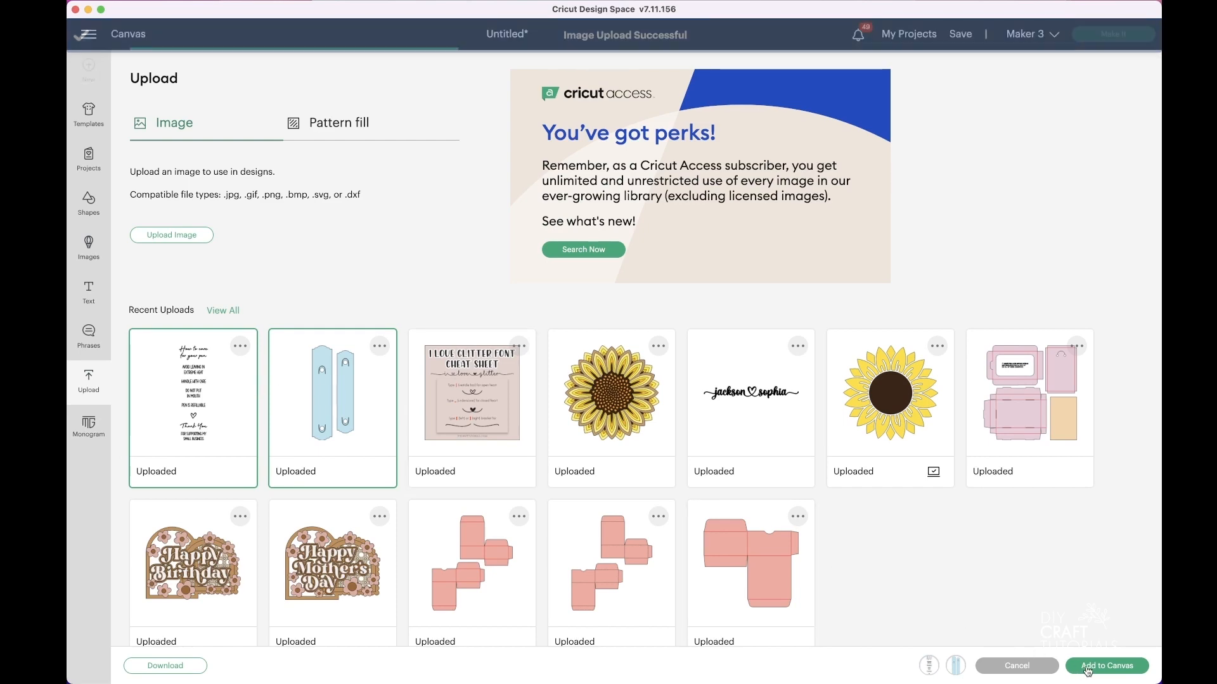
left_click(411, 256)
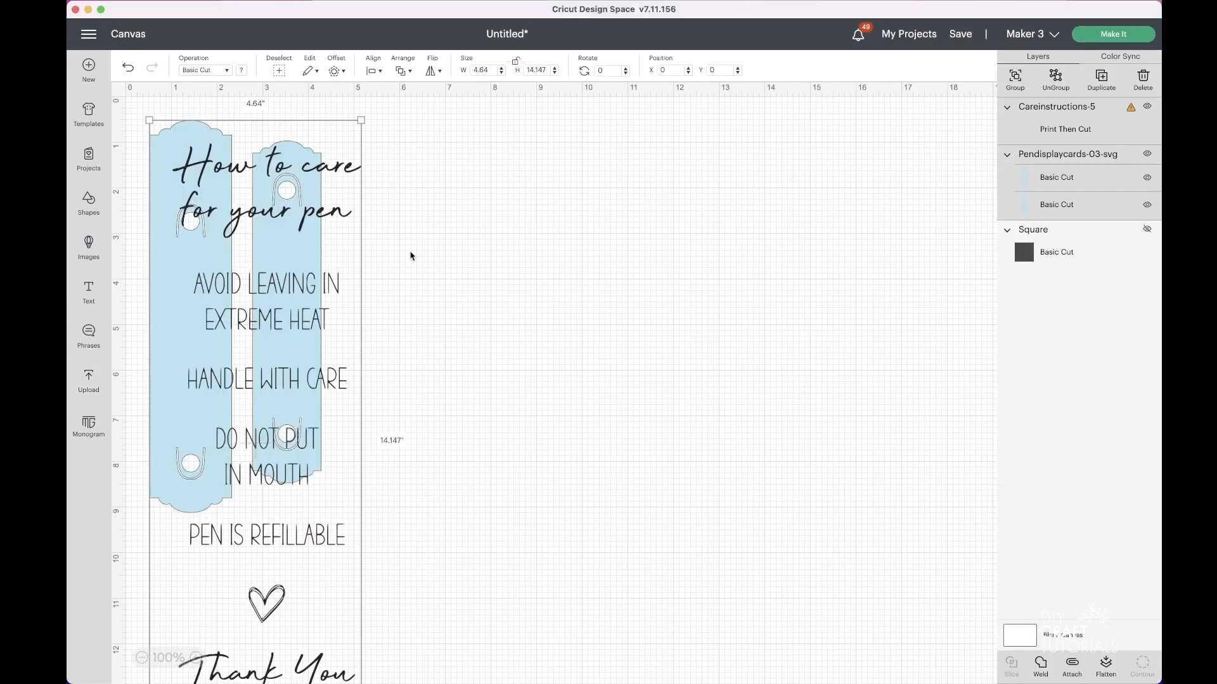
left_click(411, 256)
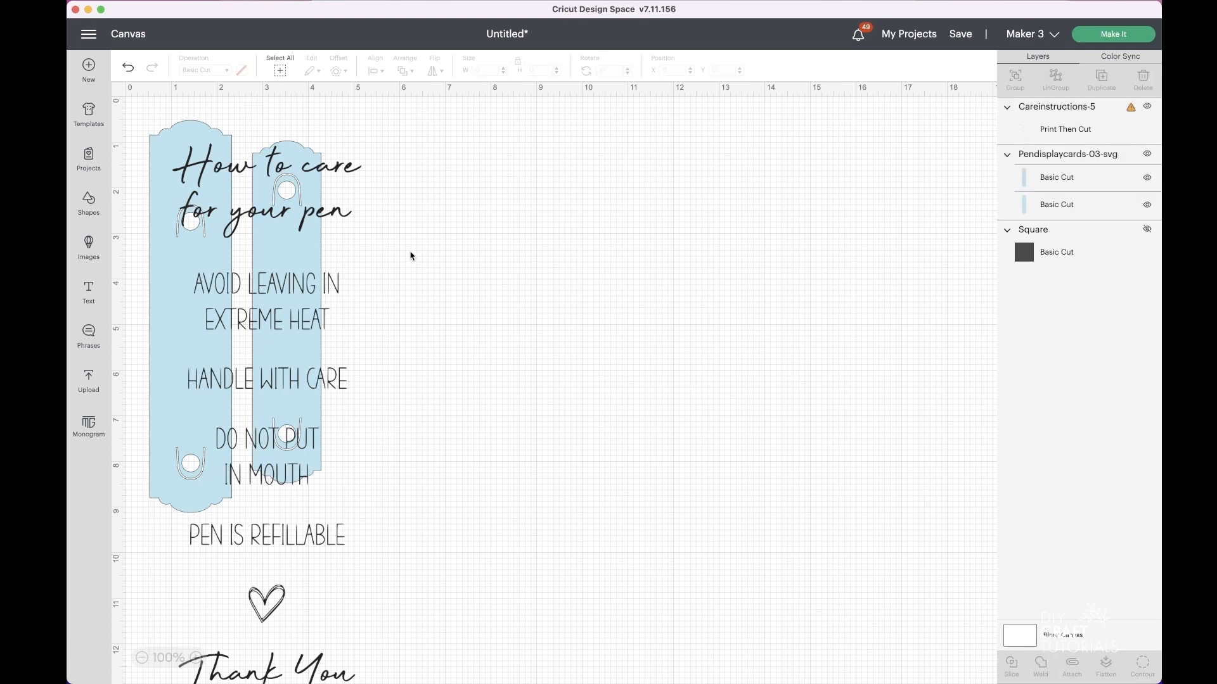
Move the care instructions and the pen display cards apart so they no longer overlap, and ungroup the two cards
left_click_drag(334, 286, 664, 258)
left_click_drag(272, 231, 397, 225)
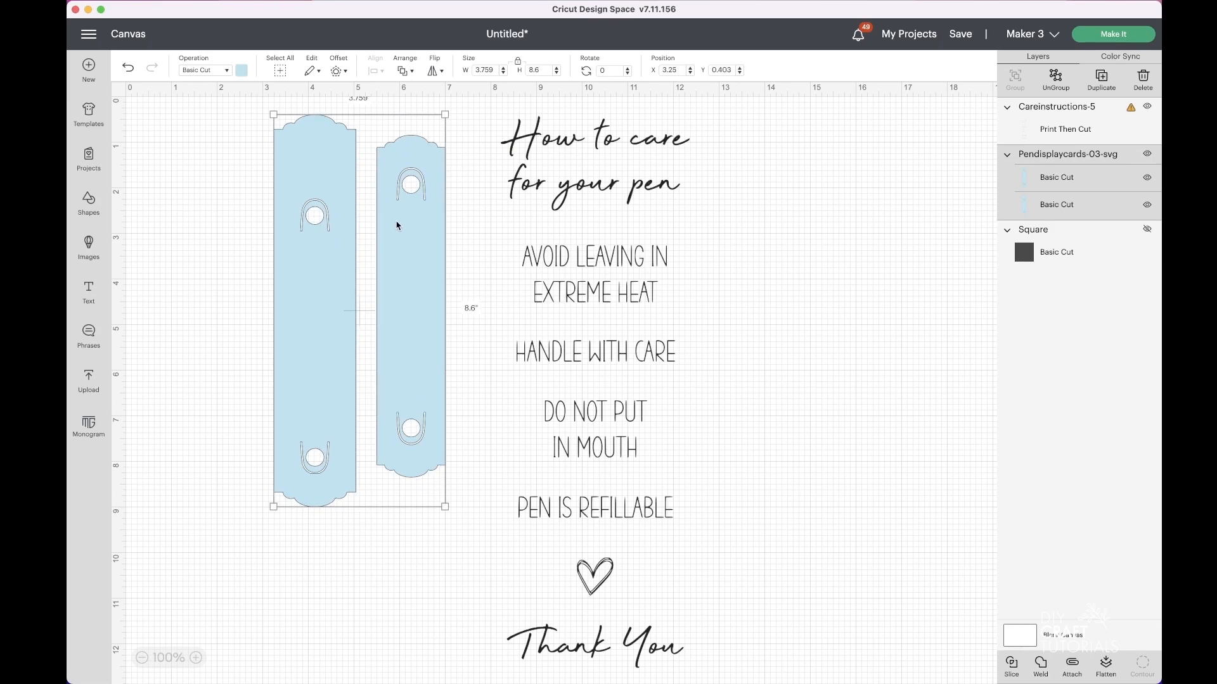
right_click(397, 226)
left_click(421, 253)
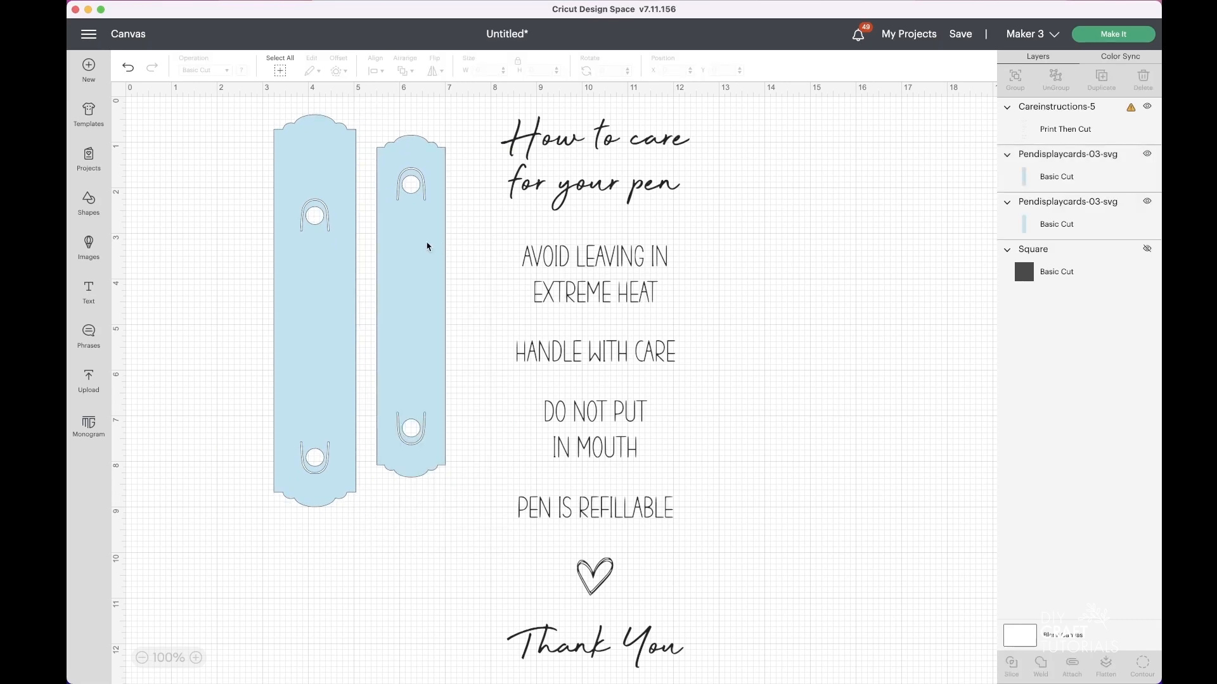
Delete the larger pen display card and move the smaller one to about X 4.08, Y 0.98
left_click_drag(428, 246, 450, 236)
left_click(335, 267)
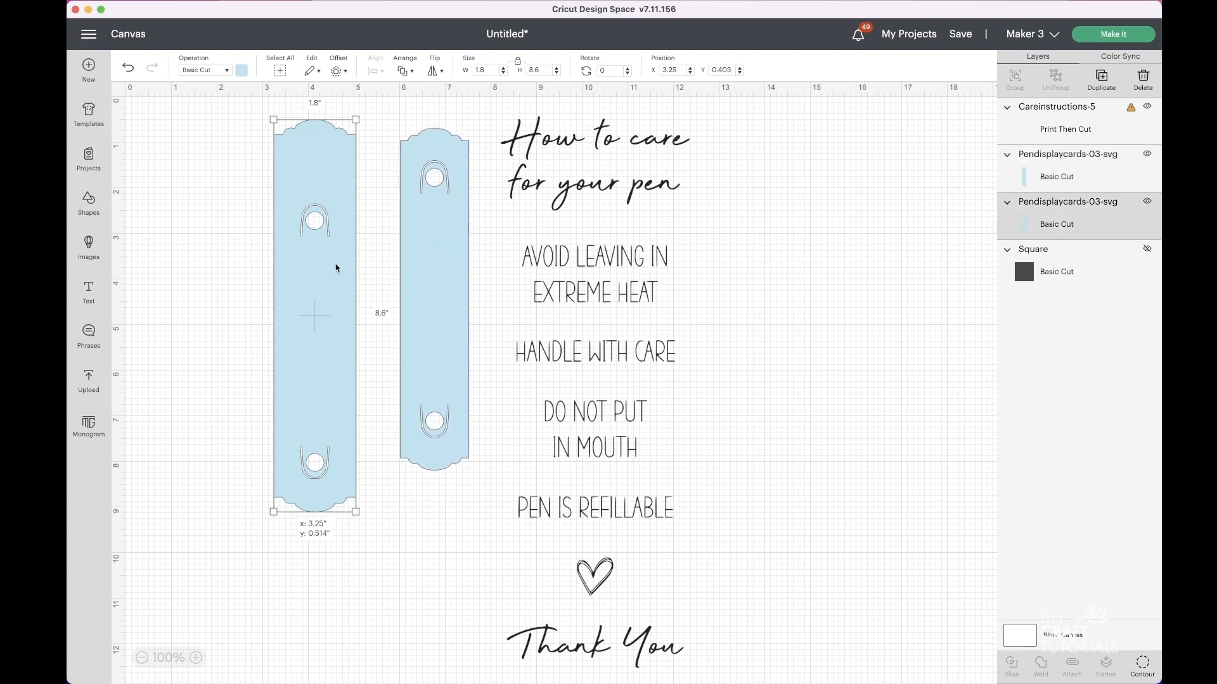
left_click_drag(336, 267, 321, 273)
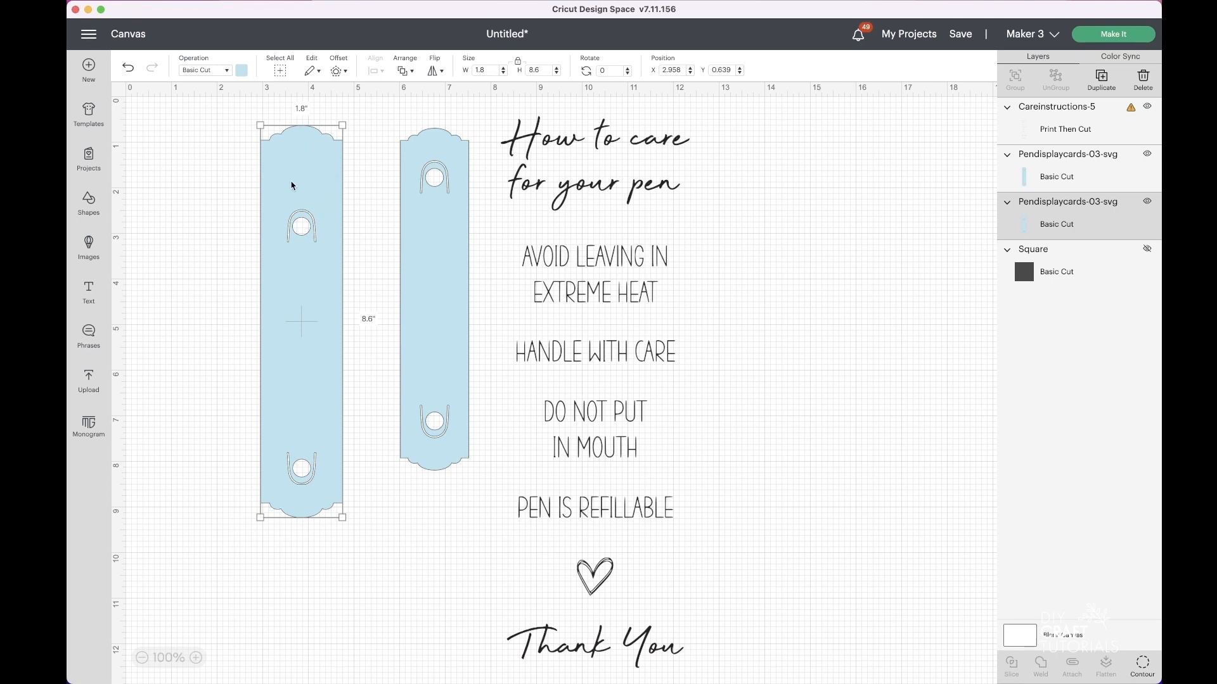
key("Delete")
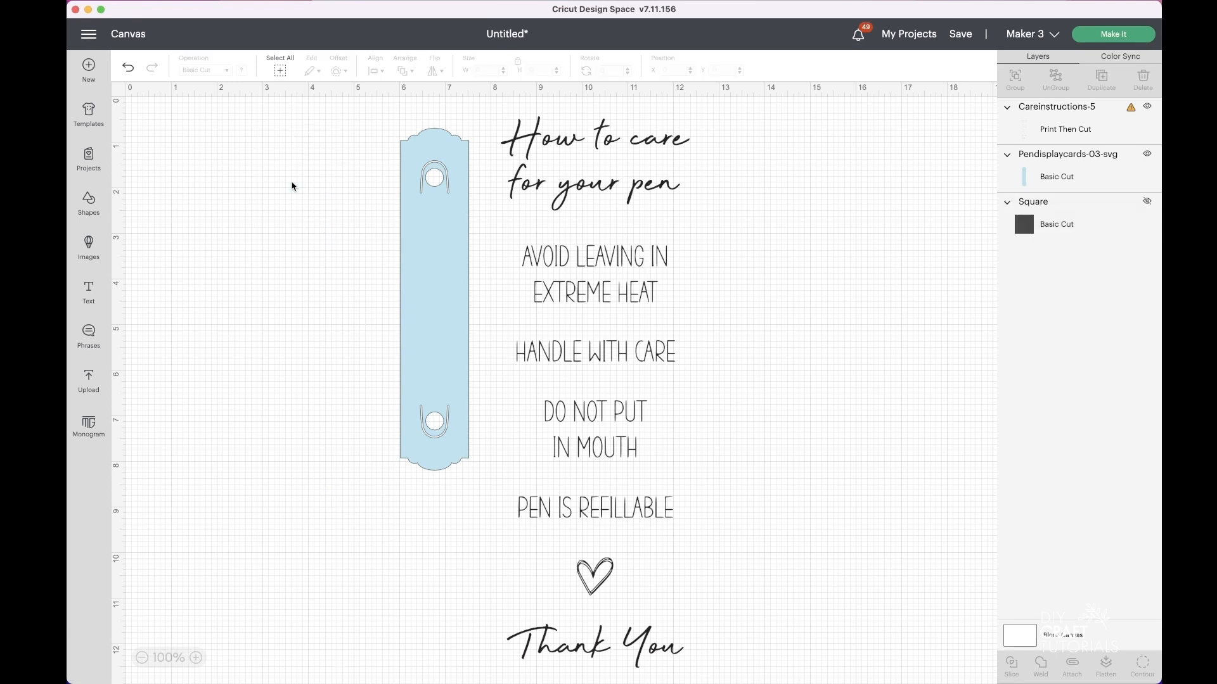
left_click_drag(437, 218, 349, 233)
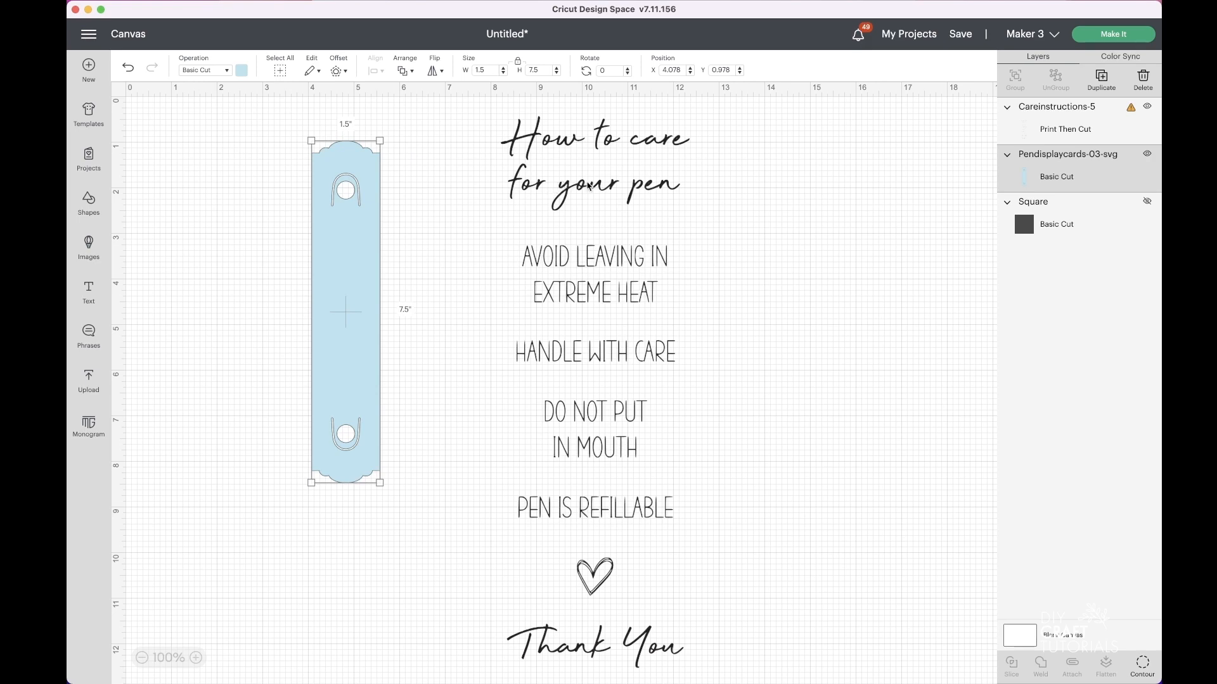
Scale the care instructions to about 1.31 by 4.32 inches and place them on the card between its two pen slots
left_click(590, 187)
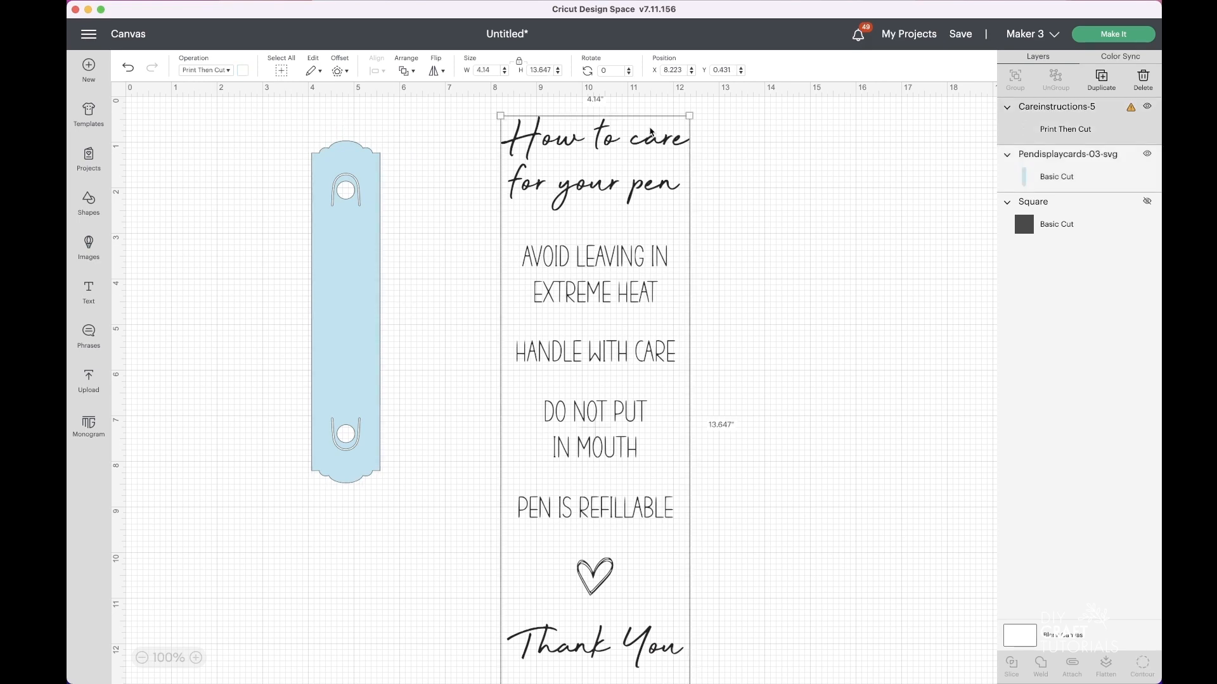
left_click_drag(689, 116, 334, 240)
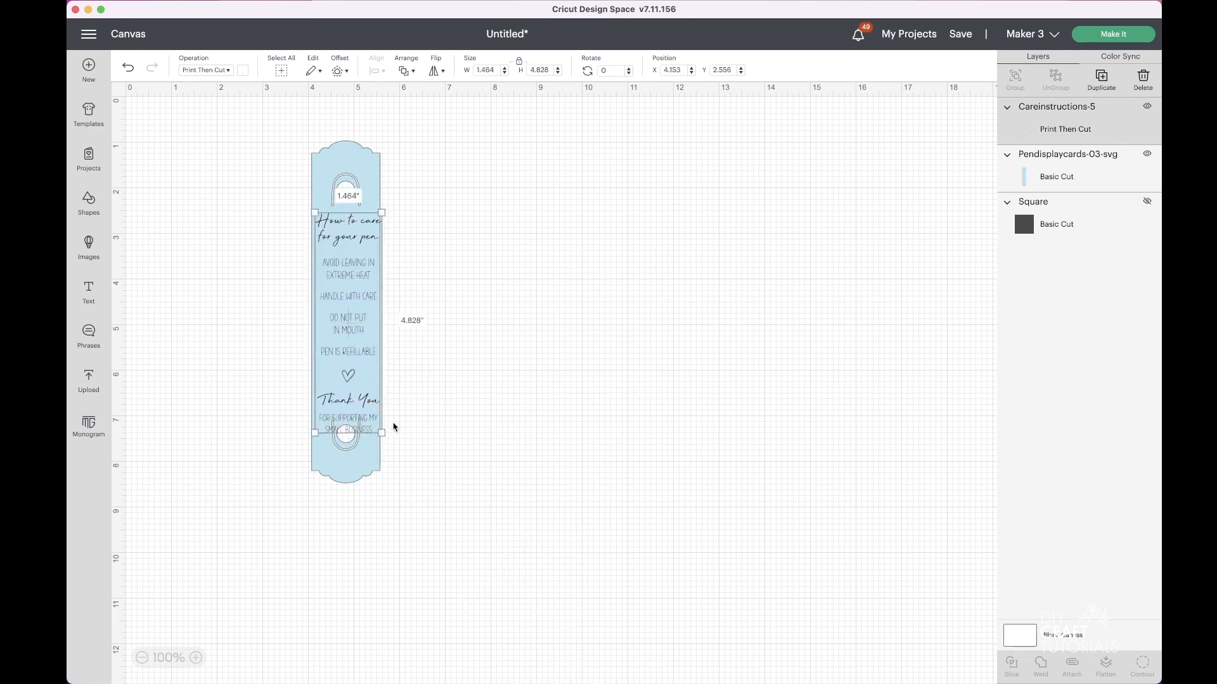
left_click_drag(382, 433, 375, 410)
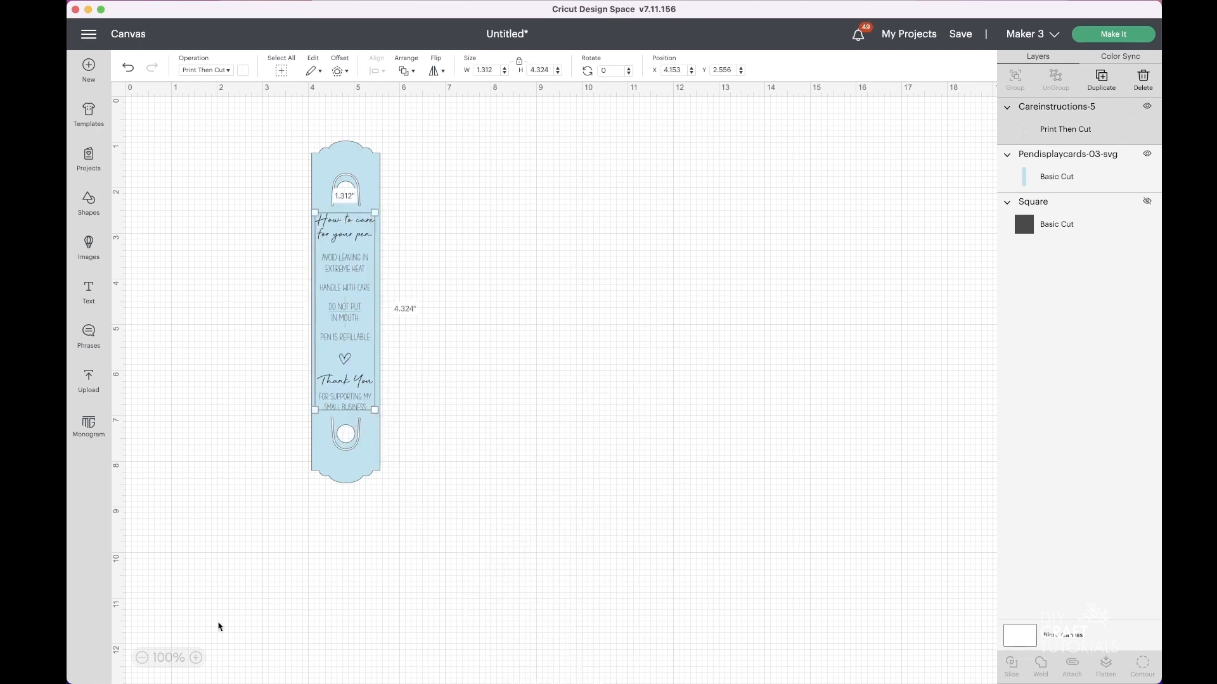
left_click(196, 657)
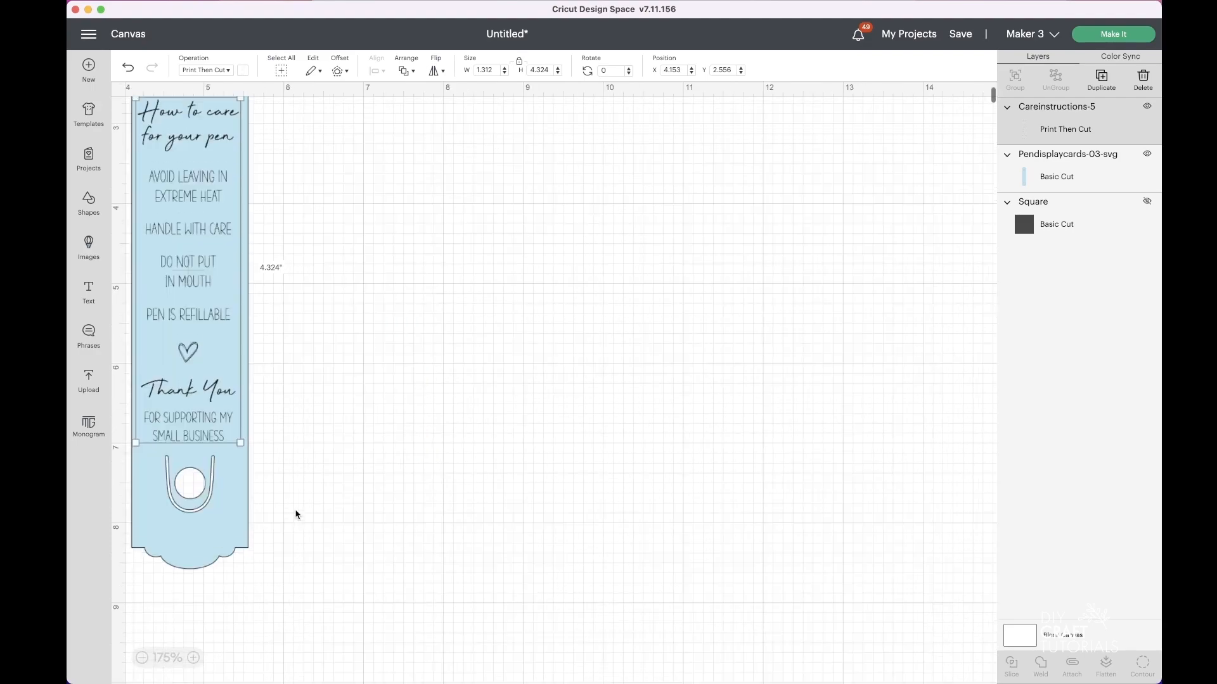
scroll(296, 514, "left", 5)
scroll(296, 515, "up", 3)
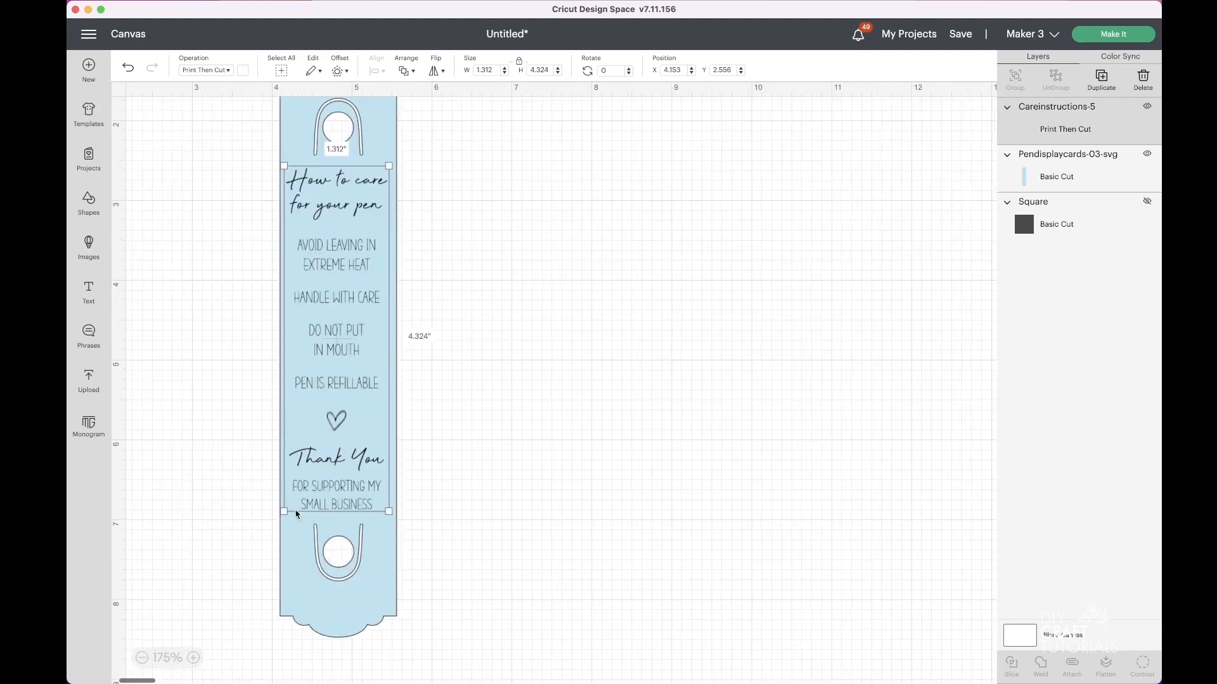
scroll(296, 515, "up", 2)
left_click(416, 451)
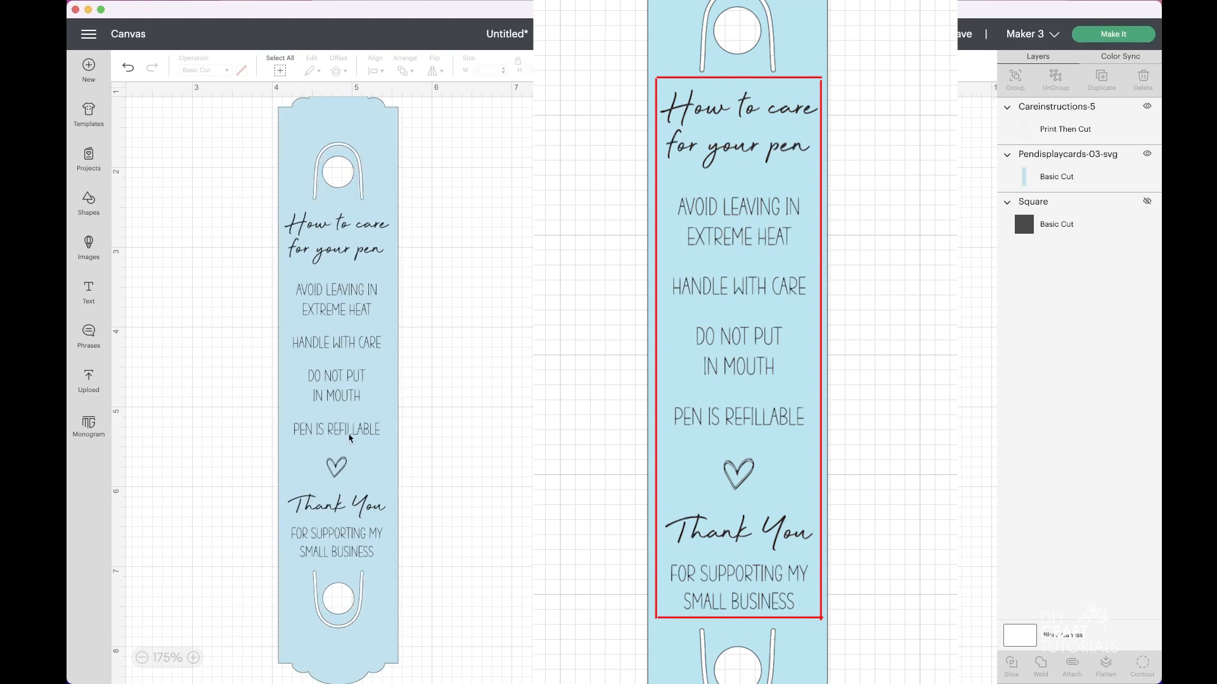
Resize the care instructions to about 1.275 by 4.204 inches and position them between the pen slots at about X 4.209, Y 2.657
left_click_drag(350, 437, 351, 431)
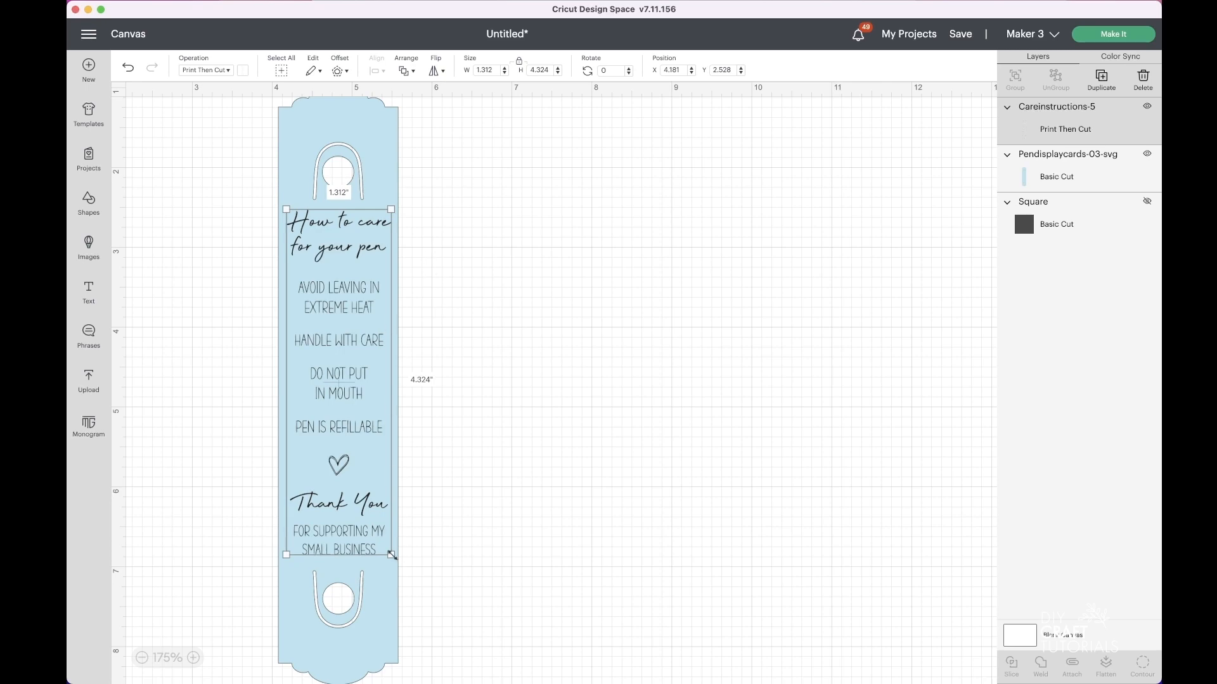
mouse_move(392, 555)
left_mouse_down()
mouse_move(389, 533)
mouse_move(398, 543)
left_mouse_up()
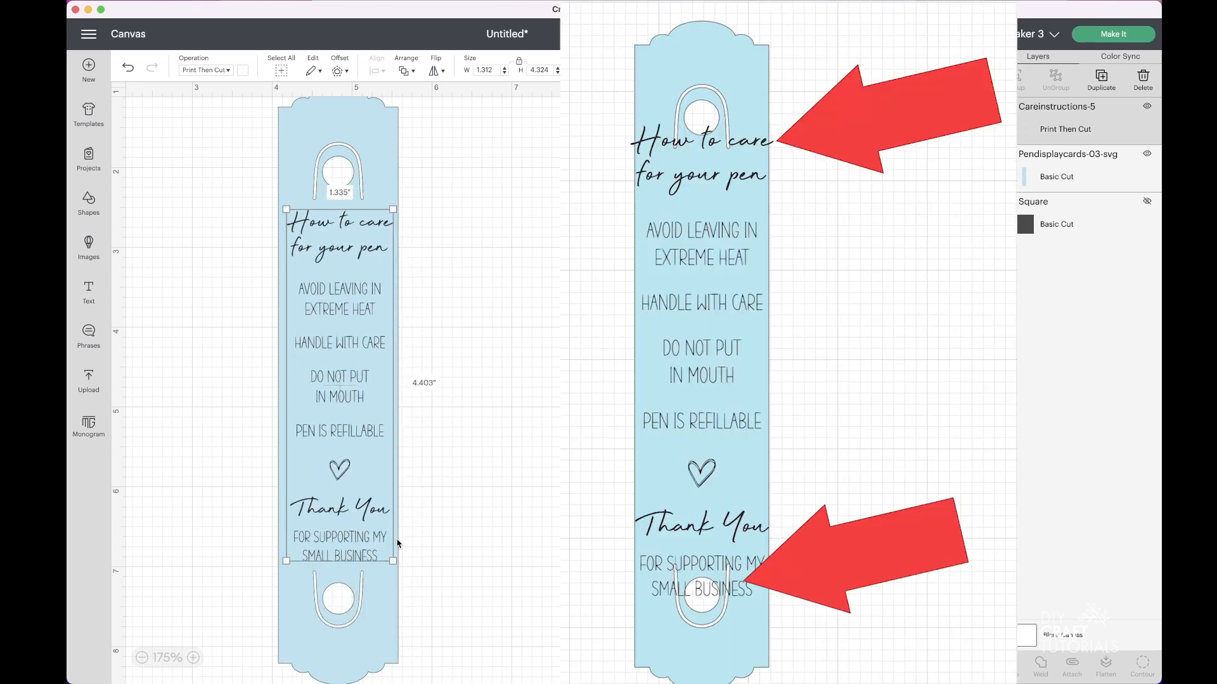
left_click(436, 519)
left_click(338, 226)
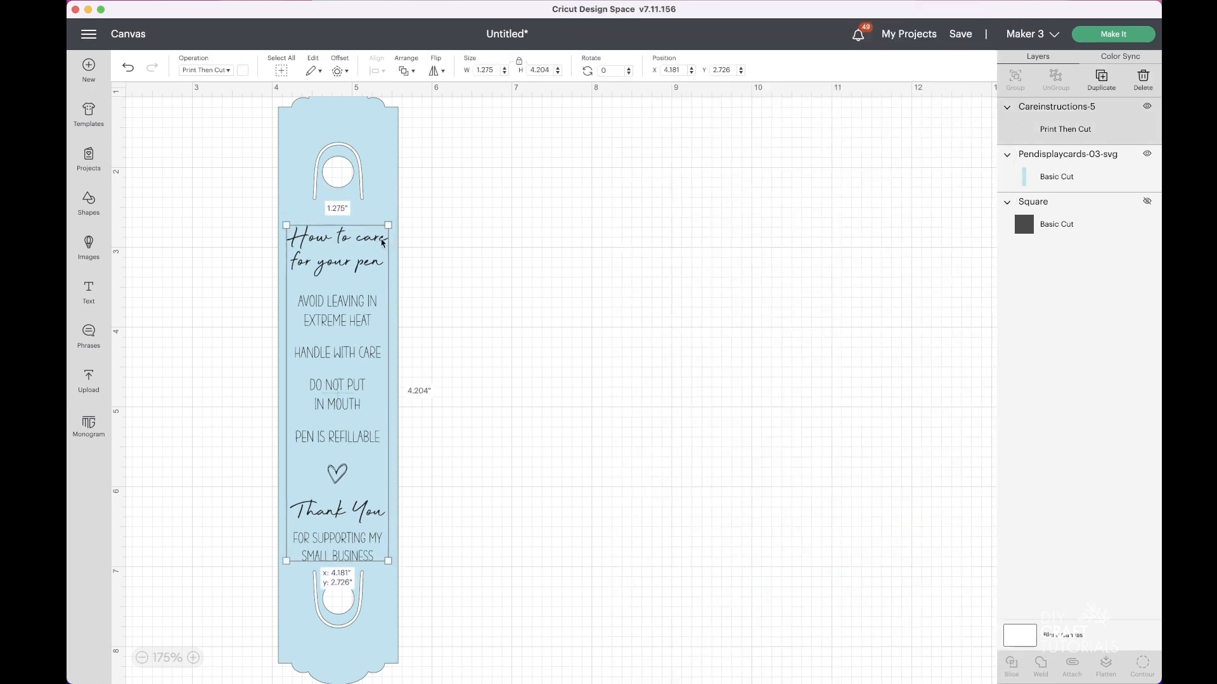
left_click_drag(390, 214, 383, 230)
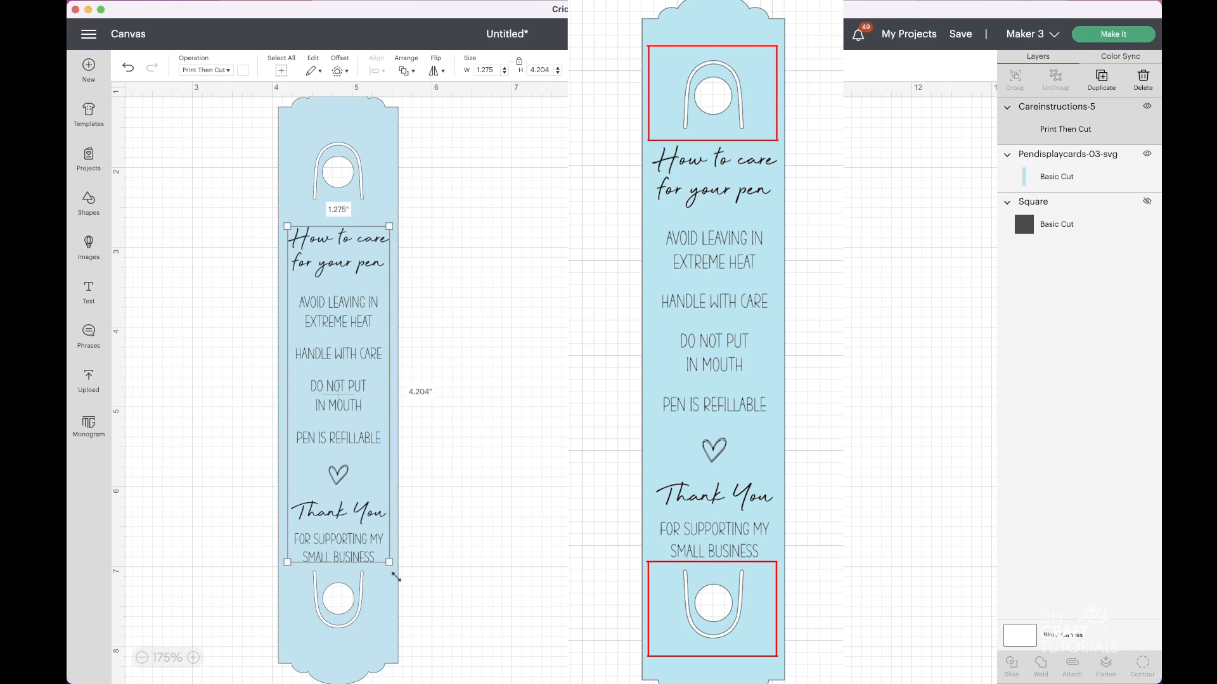
left_click(479, 527)
left_click_drag(364, 367, 365, 359)
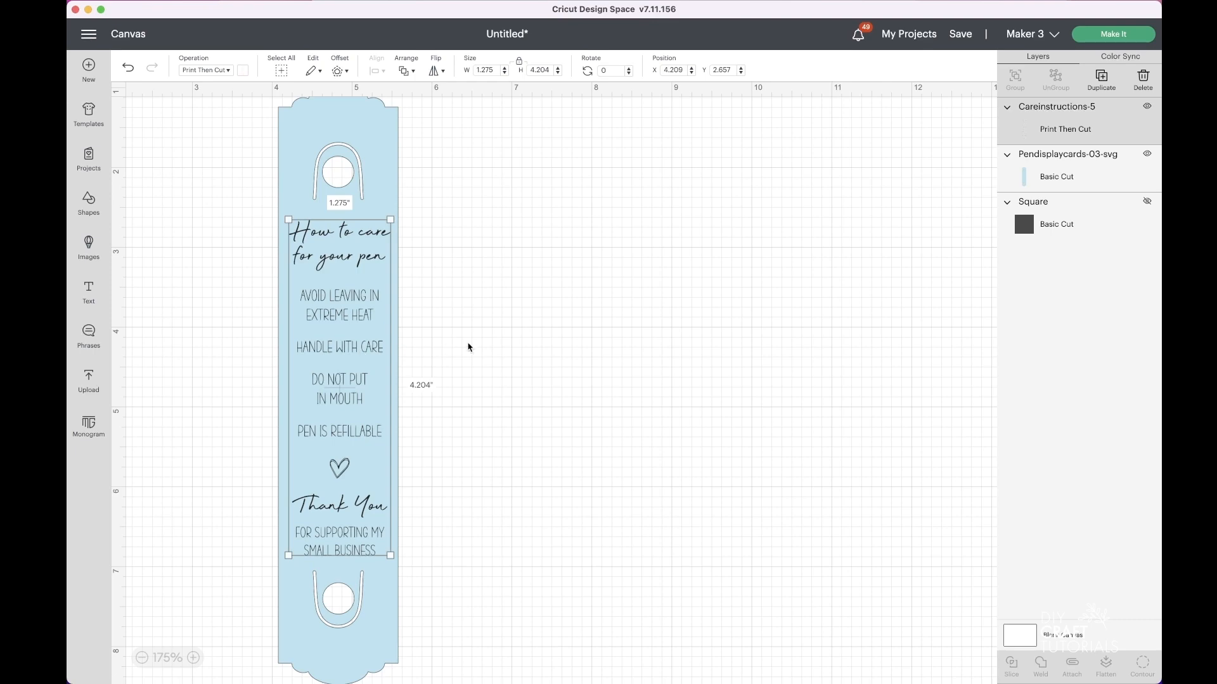
Center the care instructions on the pen display card both horizontally and vertically, then deselect them
left_click_drag(468, 346, 270, 260)
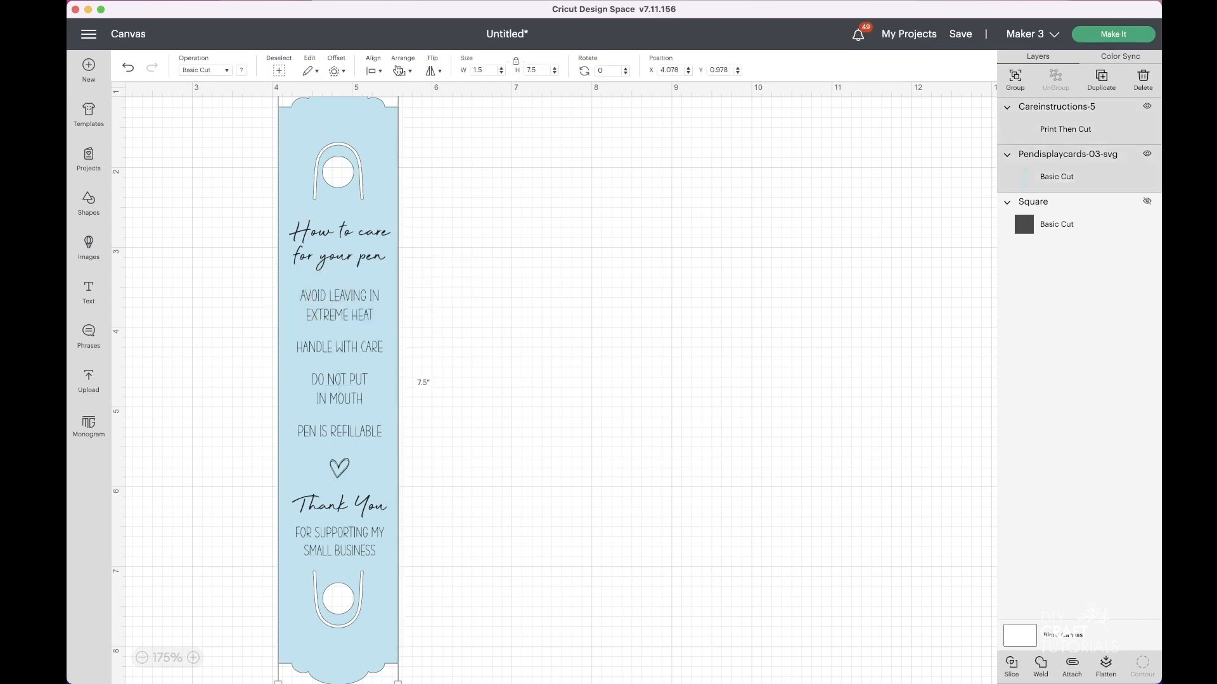
left_click(374, 71)
left_click(402, 207)
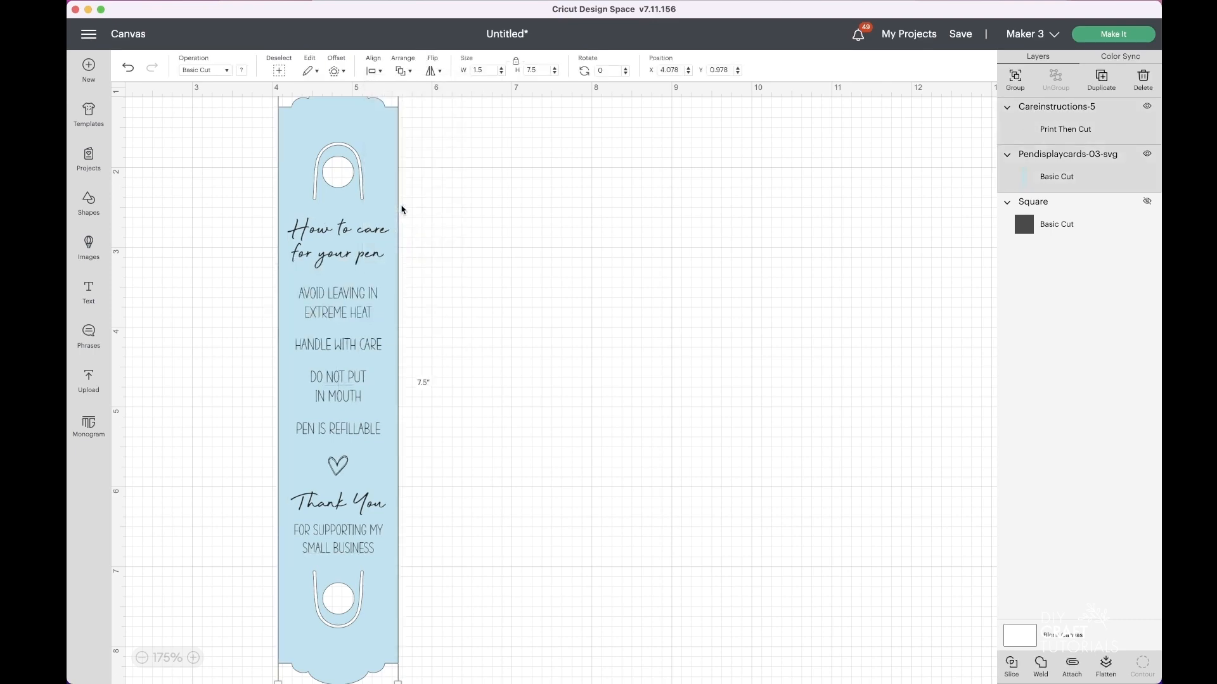
left_click(142, 657)
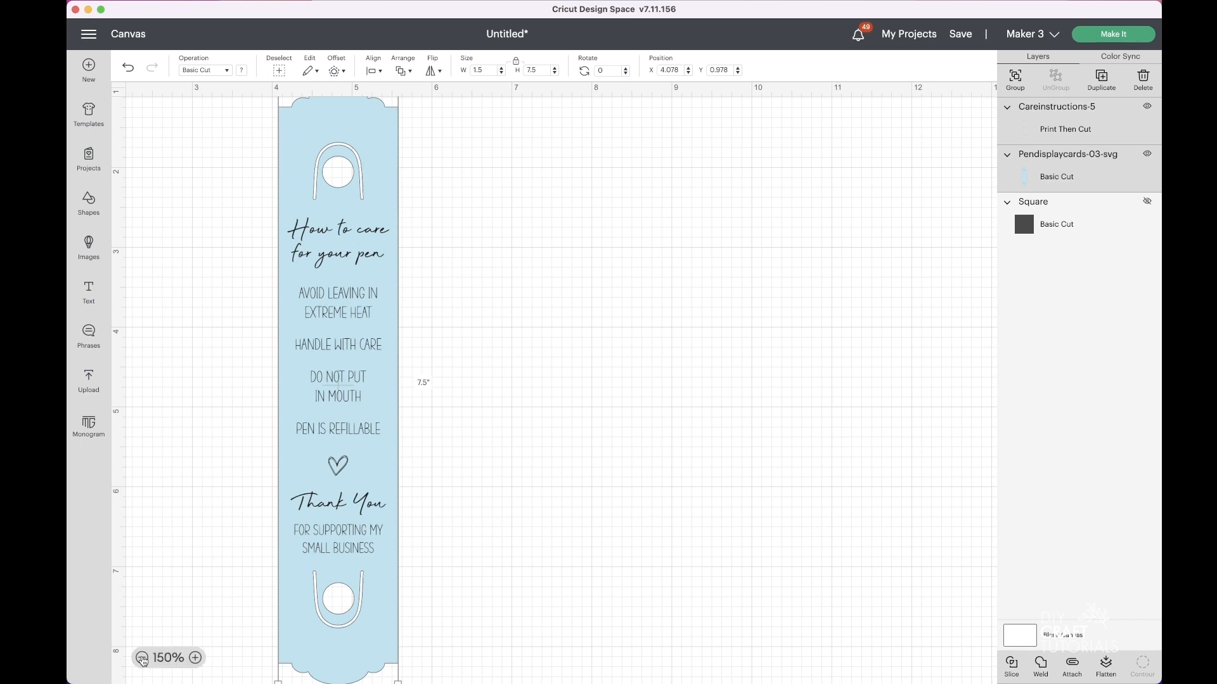
left_click(513, 429)
scroll(514, 430, "right", 3)
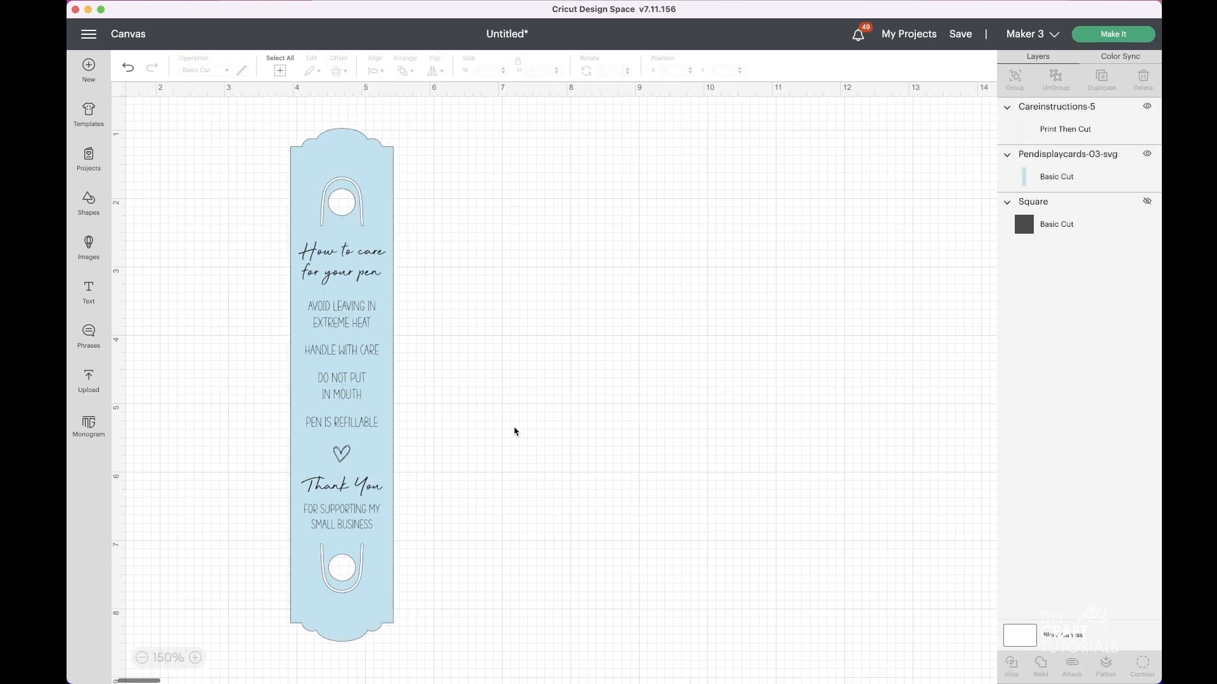
scroll(443, 317, "right", 2)
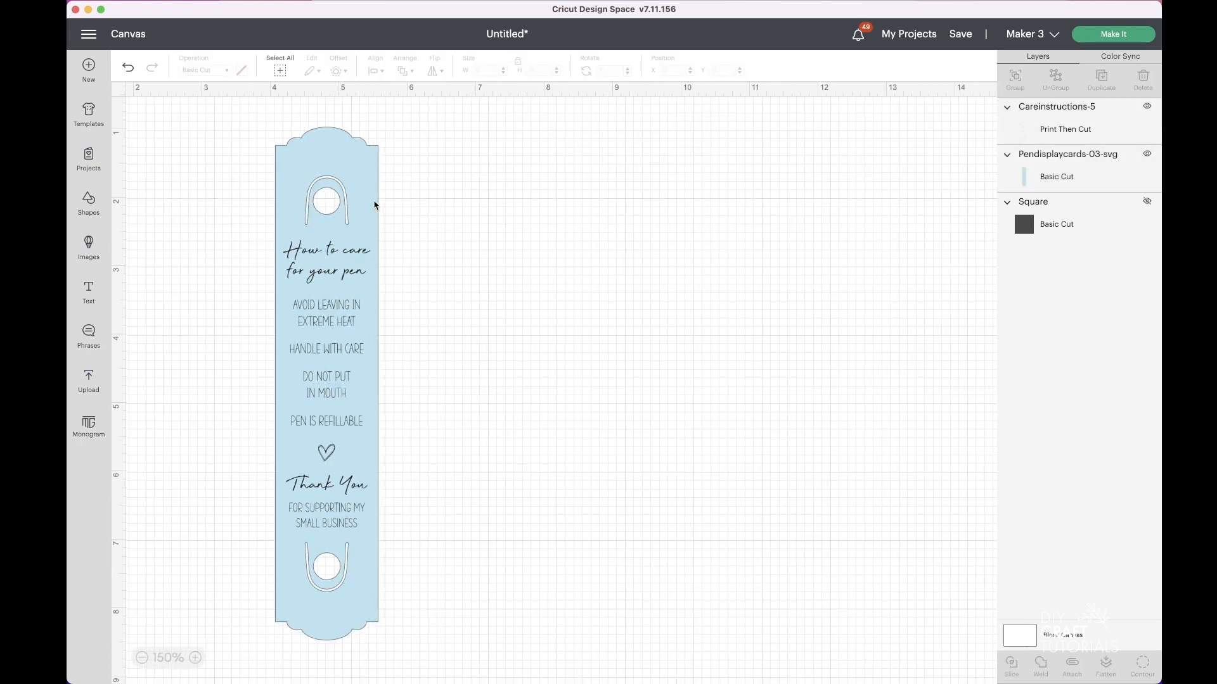
Change the pen display card's material color to white
left_click(316, 150)
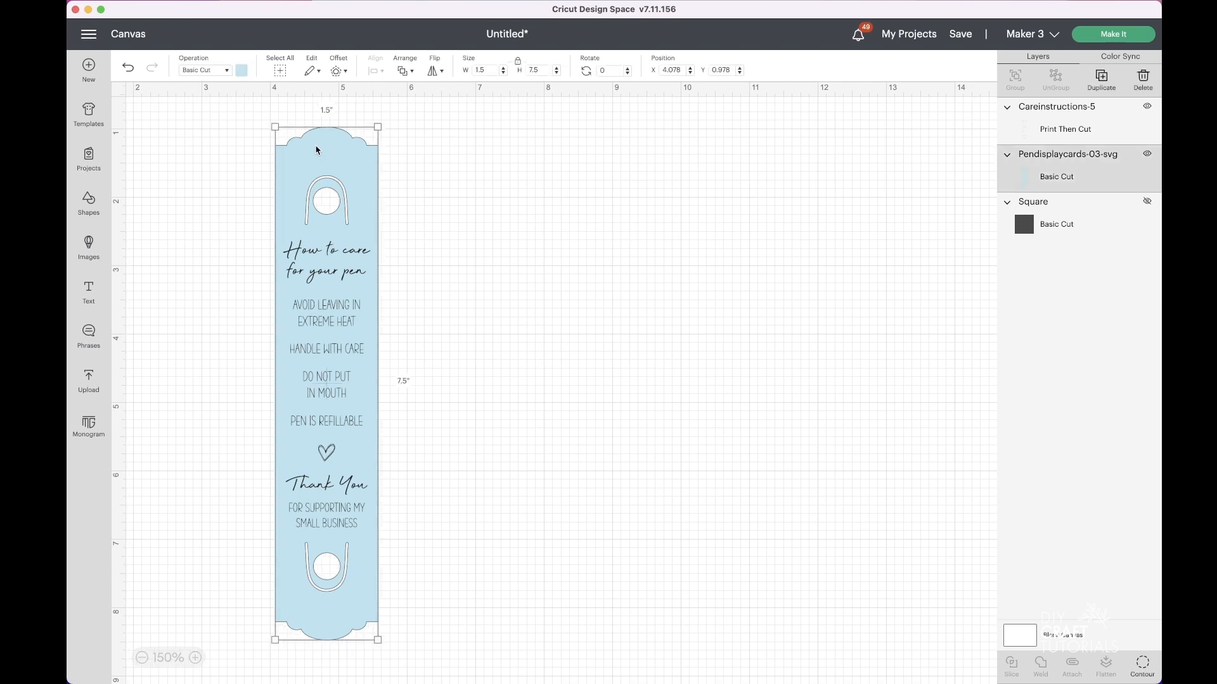
left_click(243, 71)
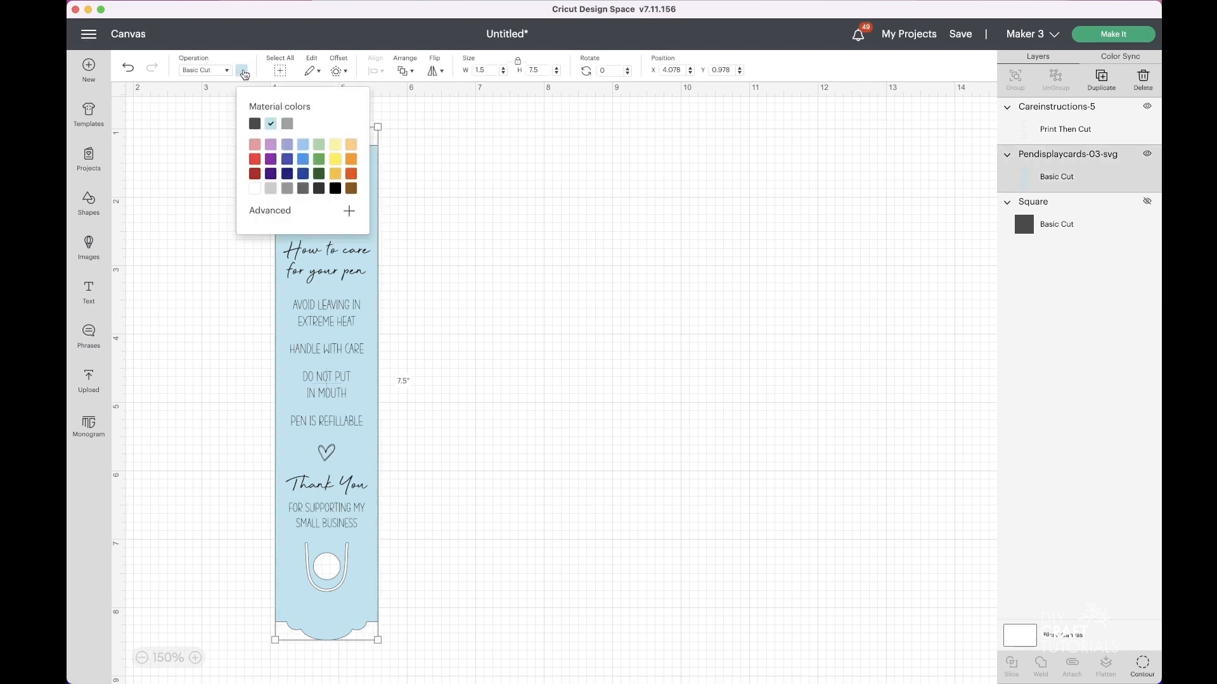
left_click(256, 191)
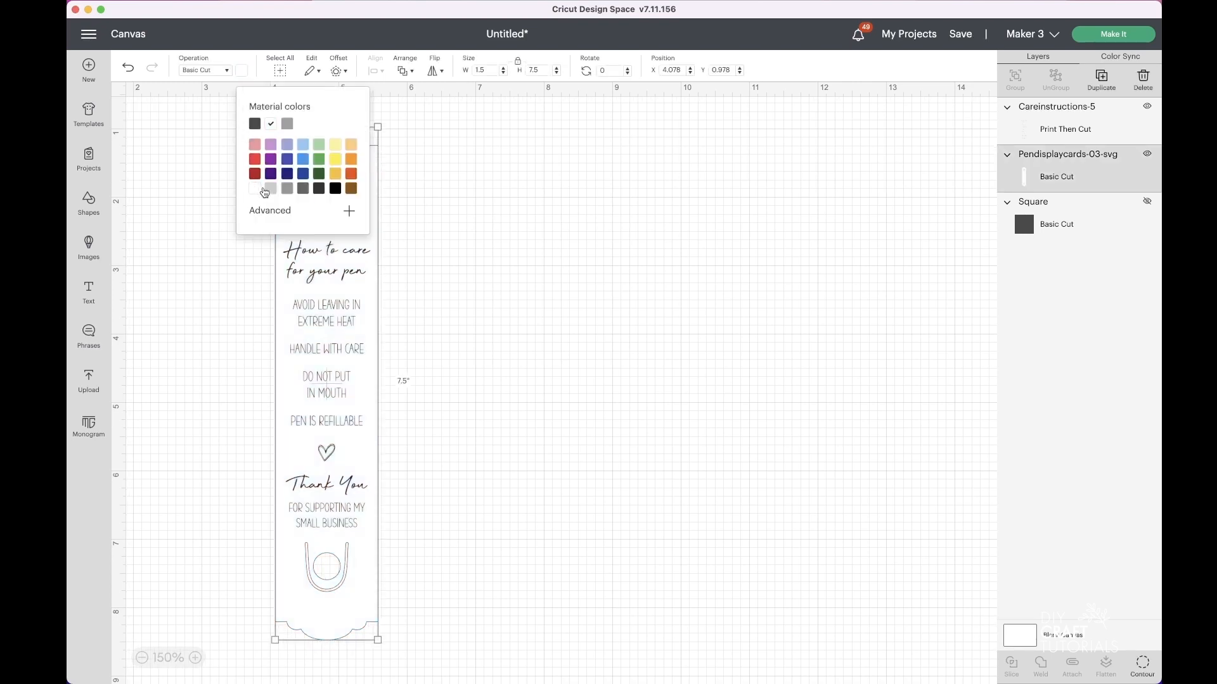
left_click(502, 181)
Flatten the card and care instructions into one printable image, and unhide the dark square behind it
left_click_drag(501, 182, 259, 401)
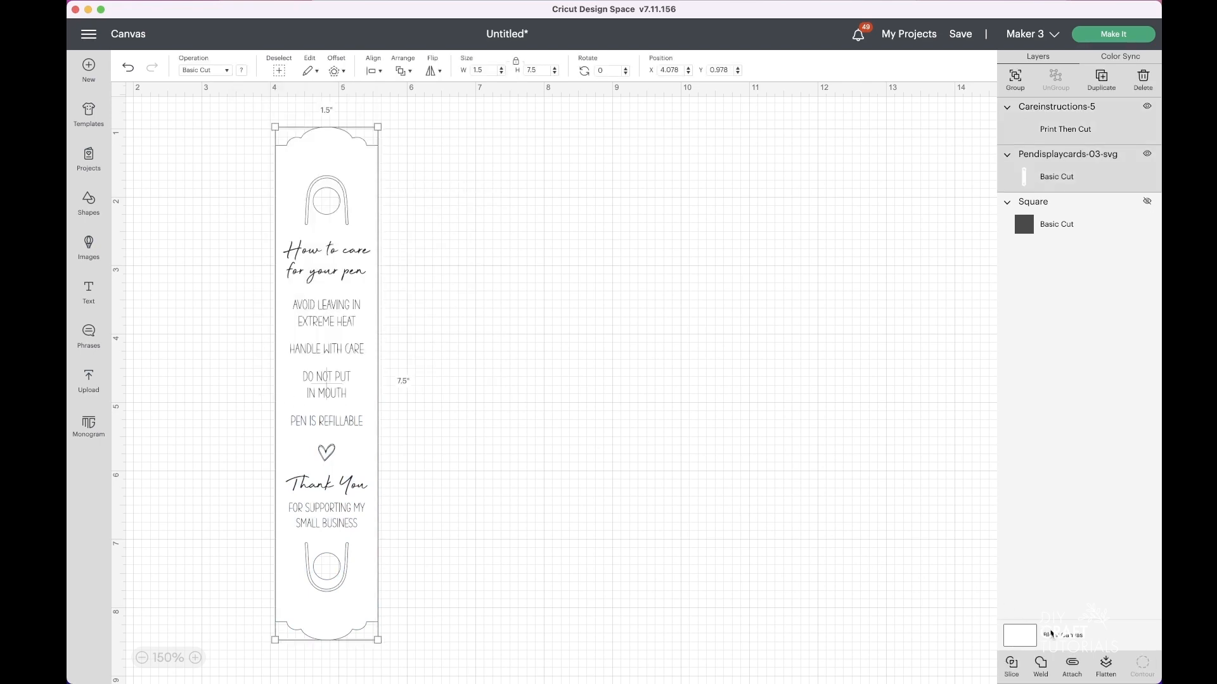
left_click(1106, 670)
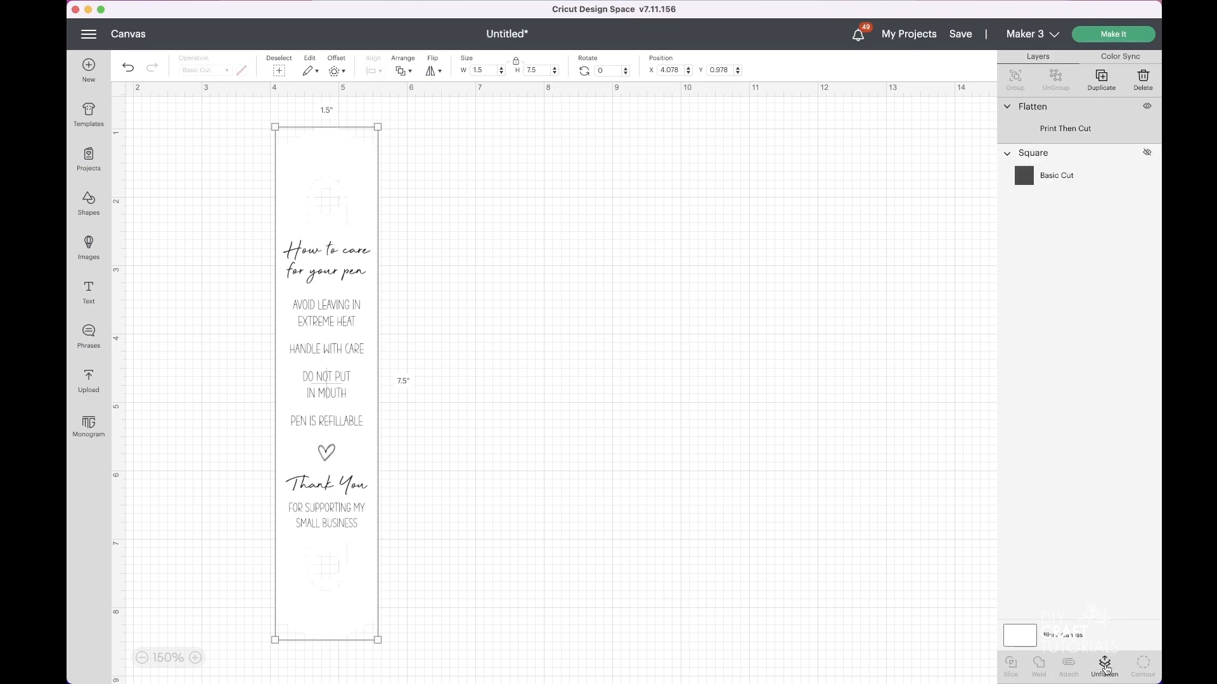
left_click(1147, 152)
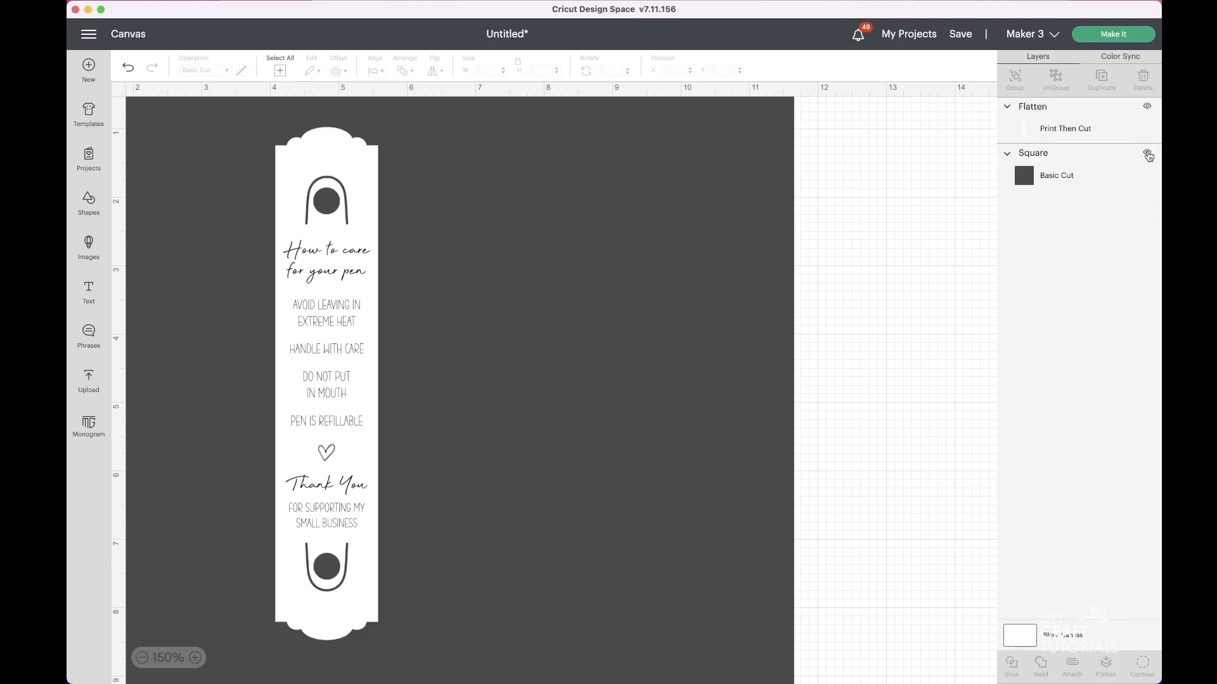
Duplicate the flattened card twice and line the copies up beside the original on the dark square
left_click(339, 337)
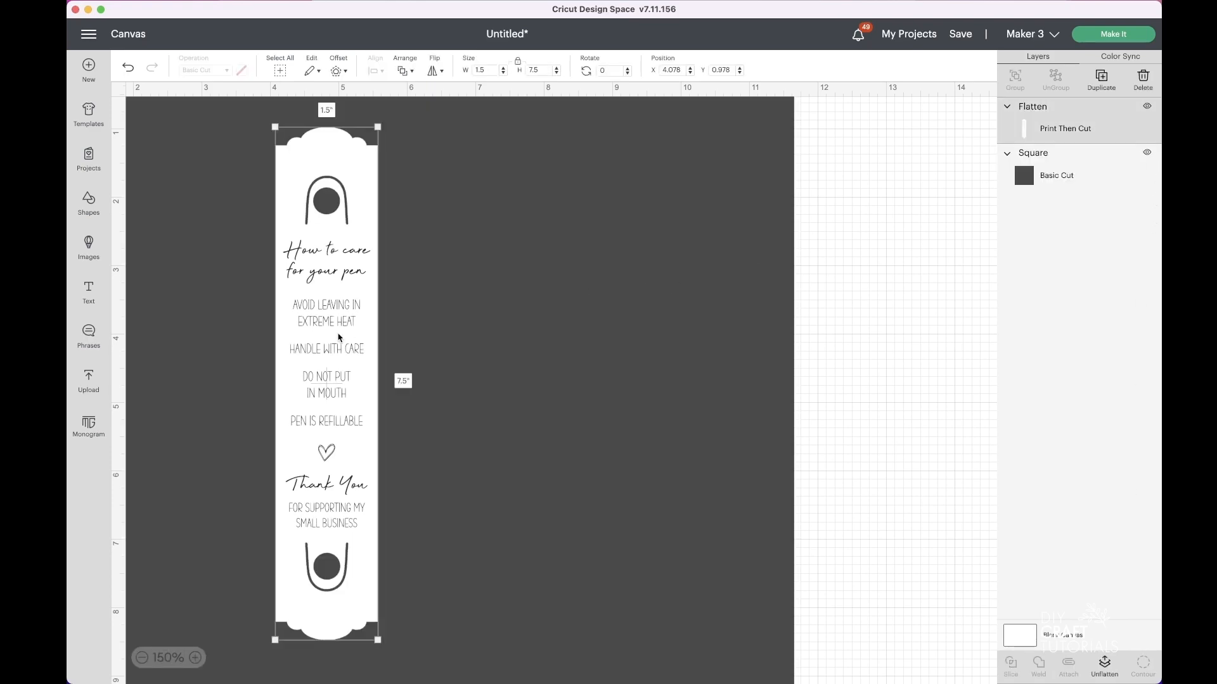
right_click(340, 337)
left_click(386, 438)
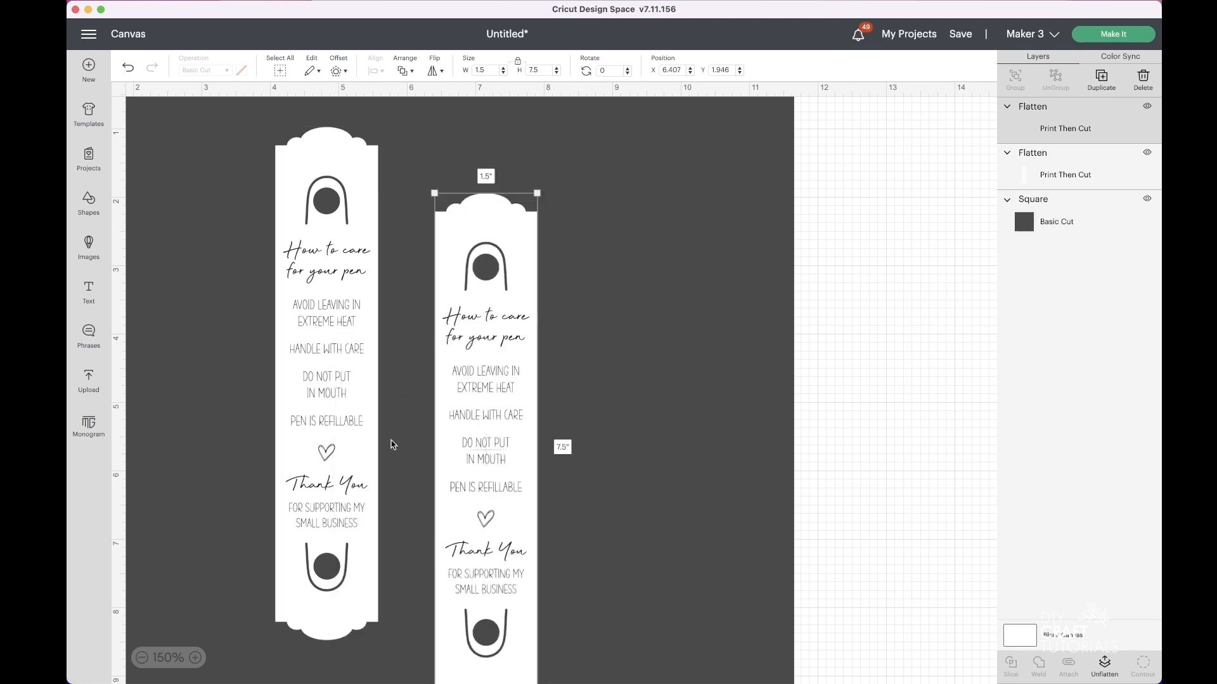
left_click_drag(464, 338, 480, 267)
right_click(480, 266)
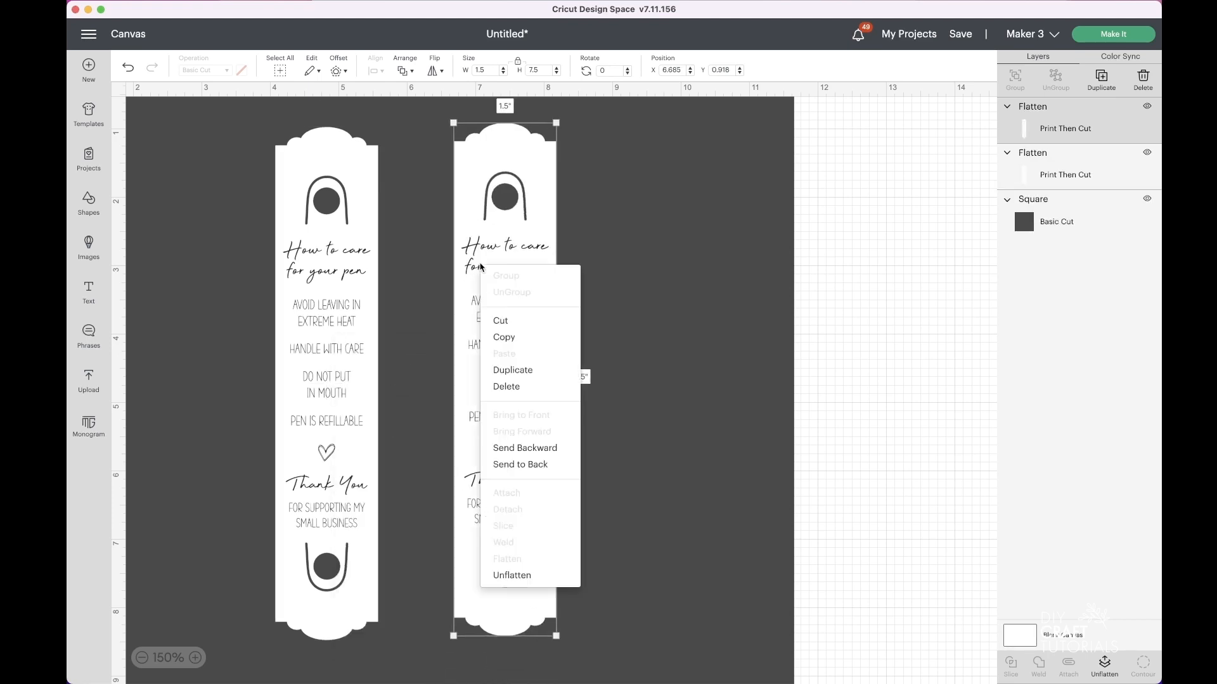
left_click(512, 370)
left_click_drag(697, 336, 645, 253)
Delete both duplicate cards and the dark background square, keeping only the original flattened card
key("Delete")
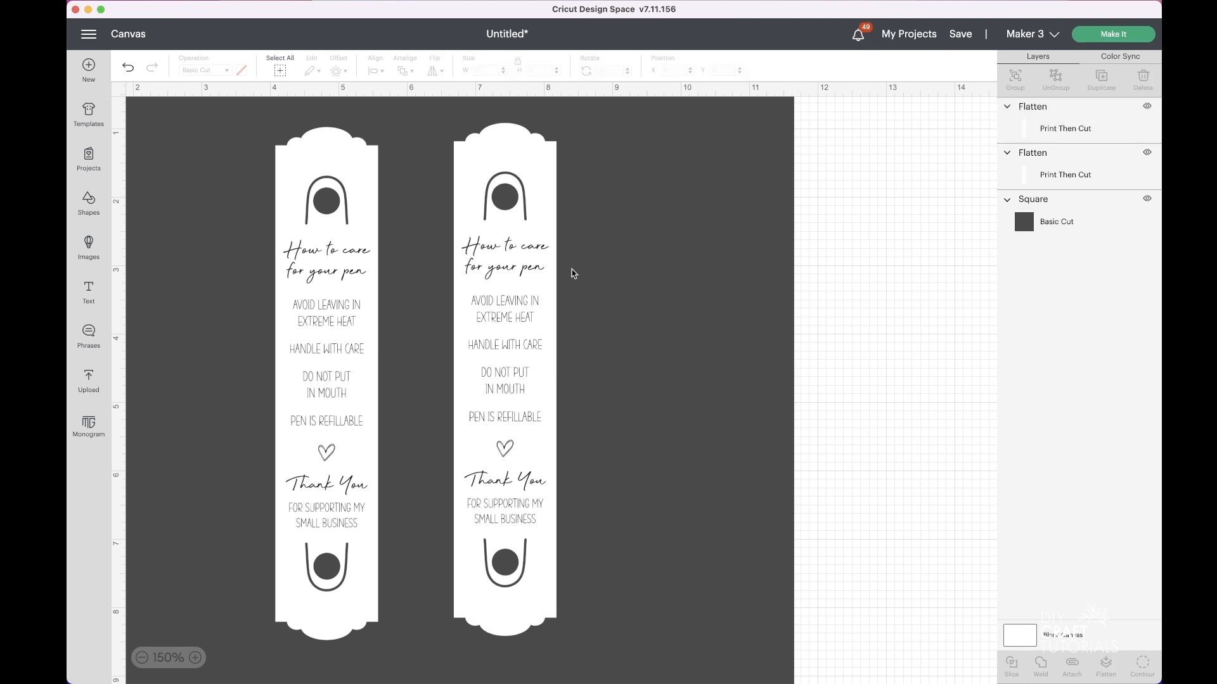
left_click(526, 284)
key("Delete")
left_click(527, 284)
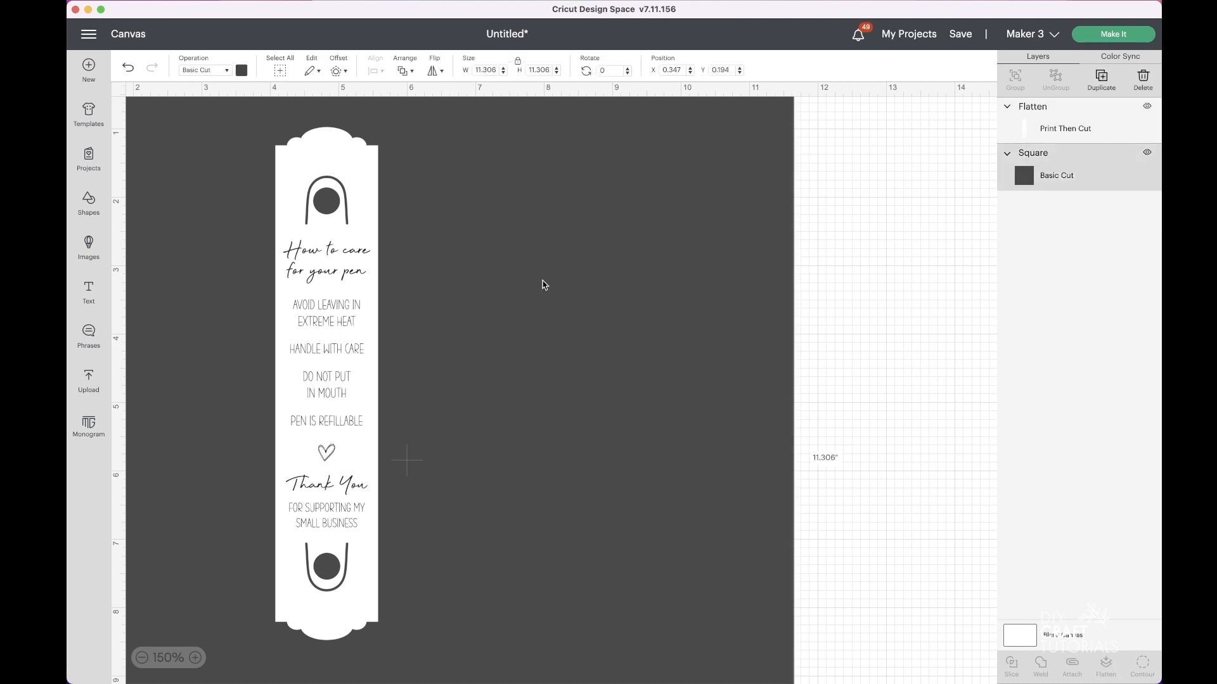
key("Delete")
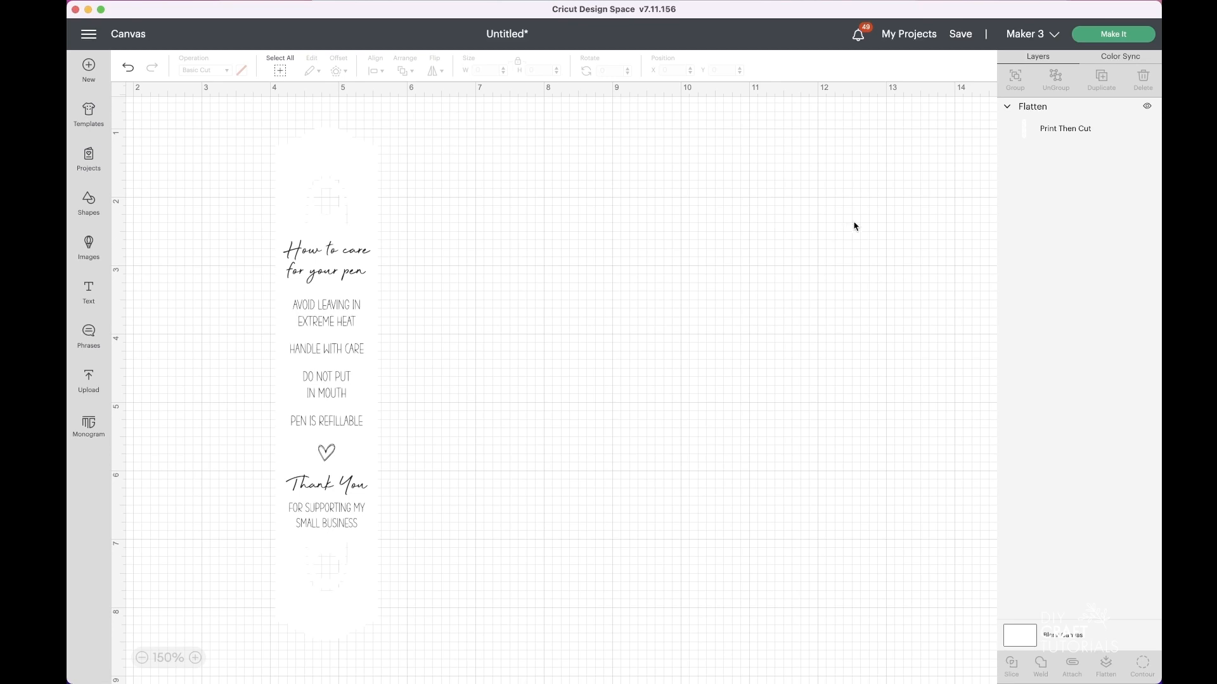
Send the card to the mat preview, continue to the print setup and turn on Use System Dialog
left_click(1108, 40)
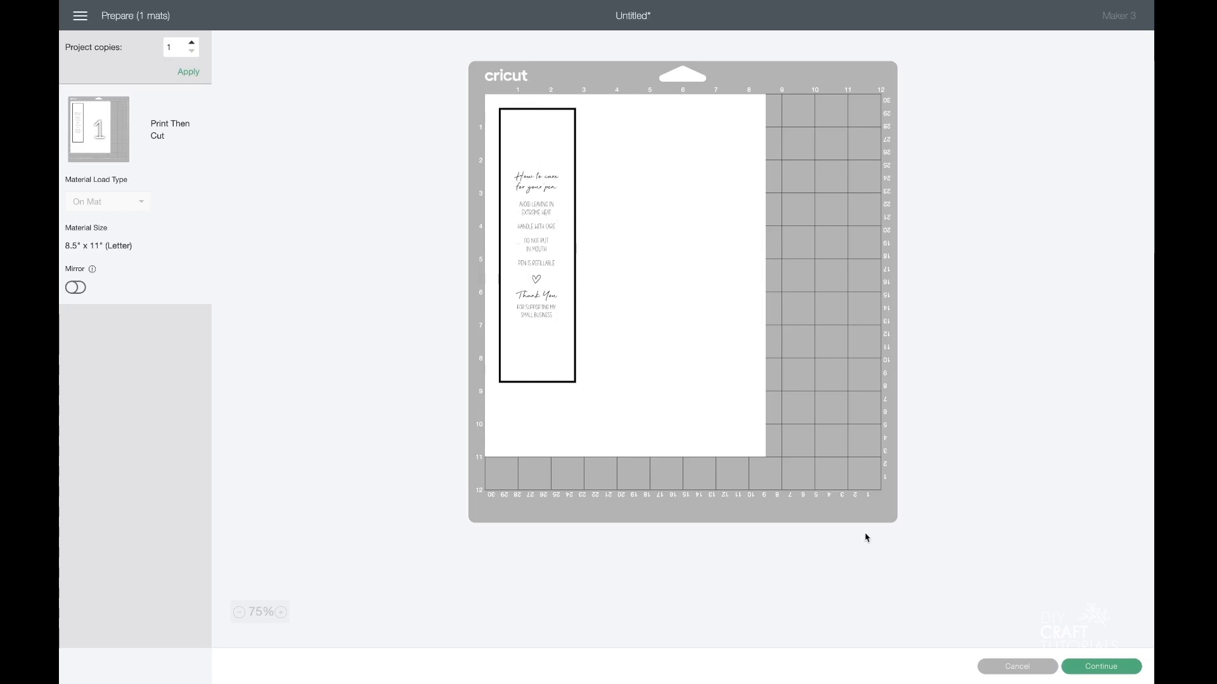
left_click(1086, 667)
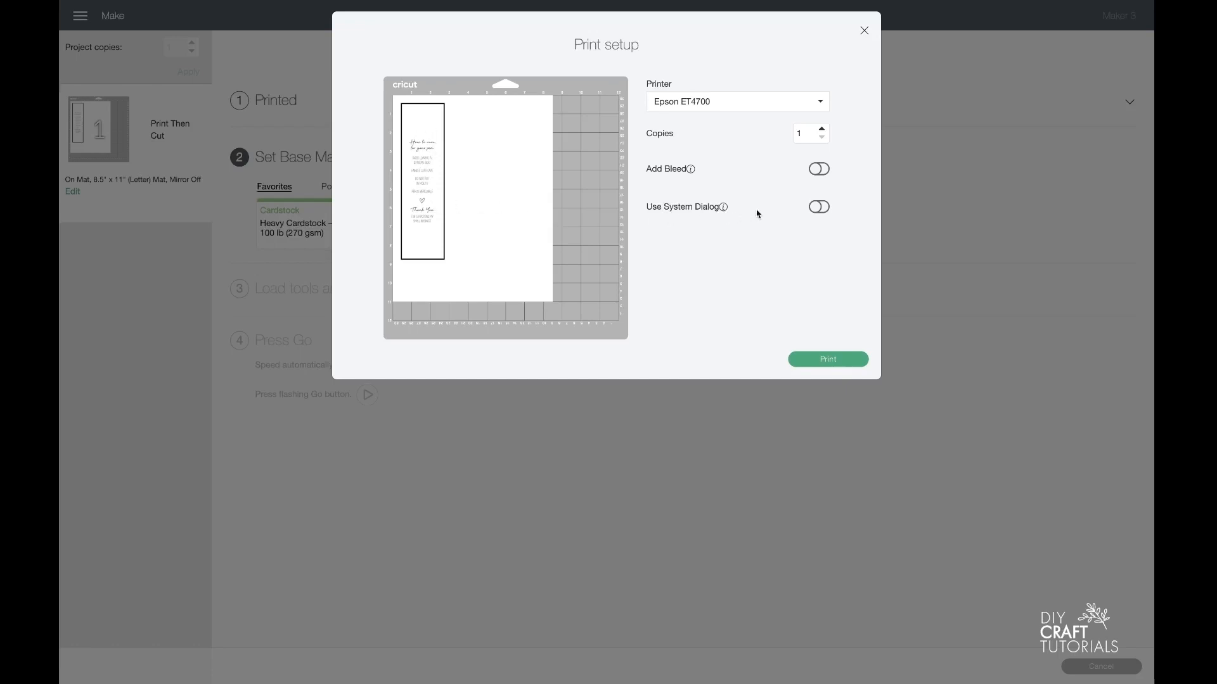
left_click(826, 208)
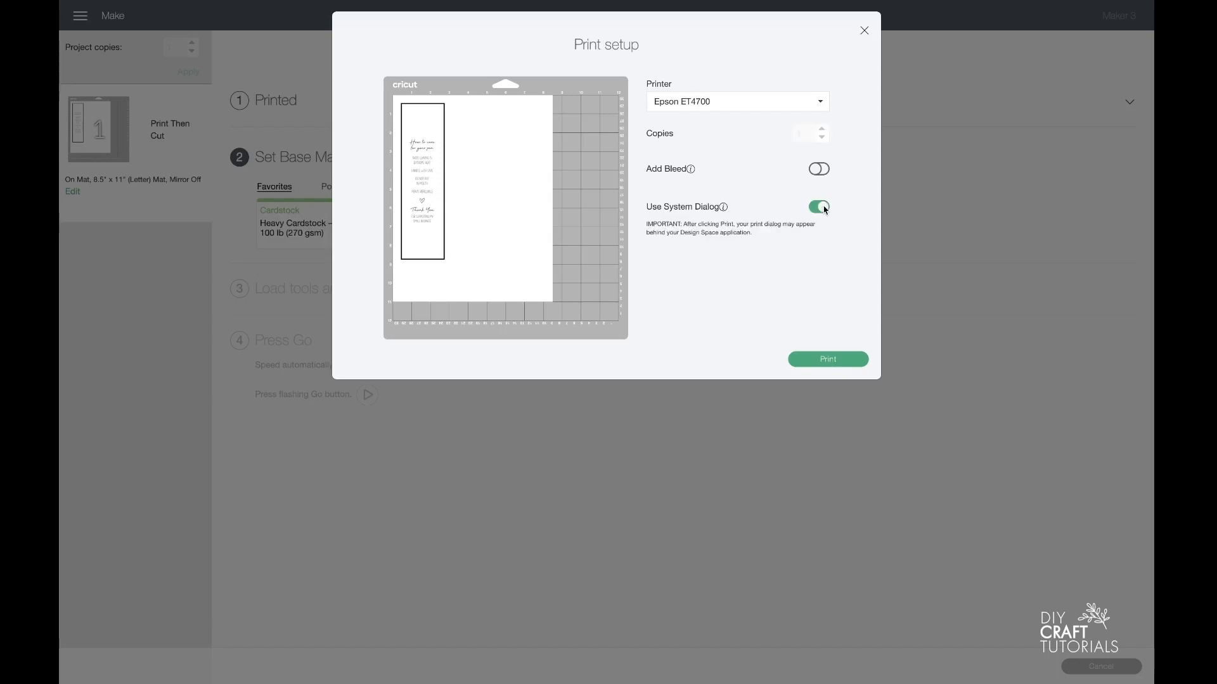
Open the system print dialog for the card and set the media type to Coated Paper
left_click(829, 359)
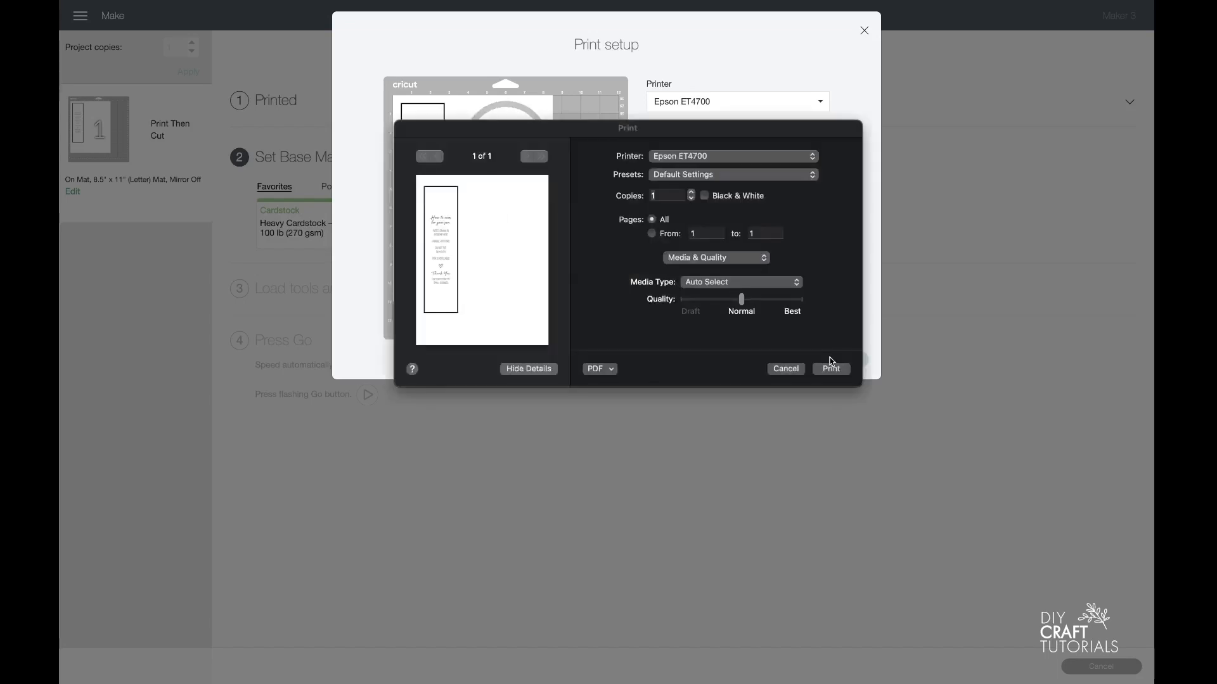
left_click(729, 283)
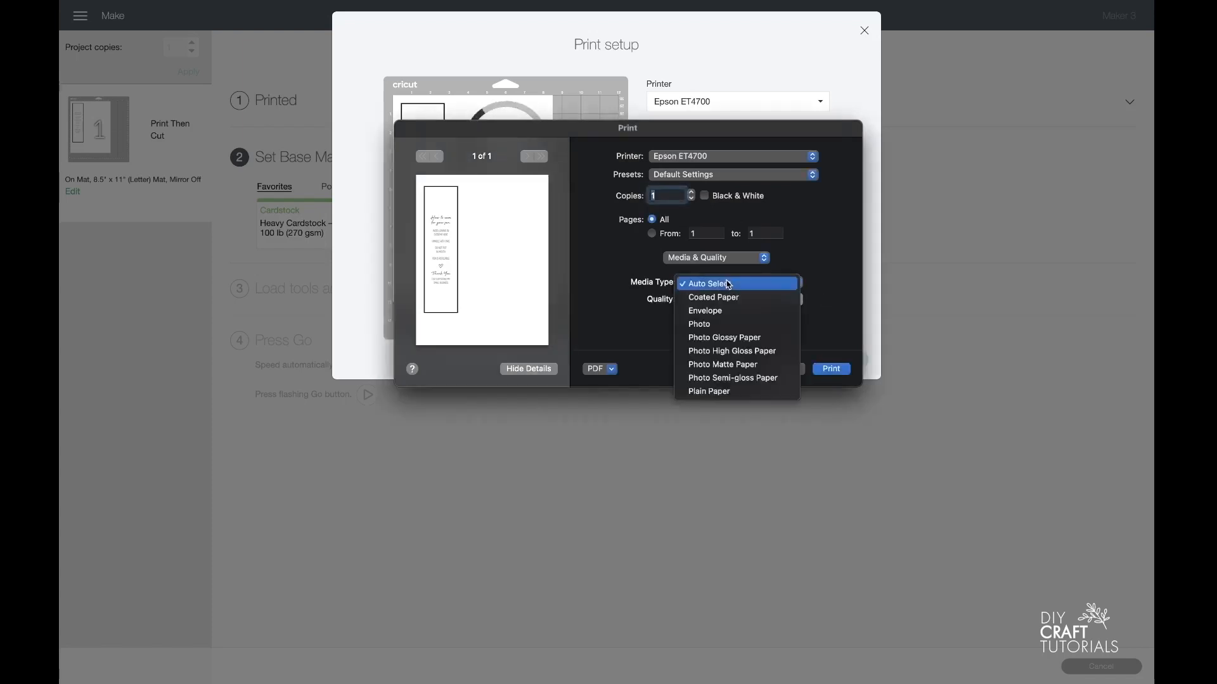
left_click(728, 297)
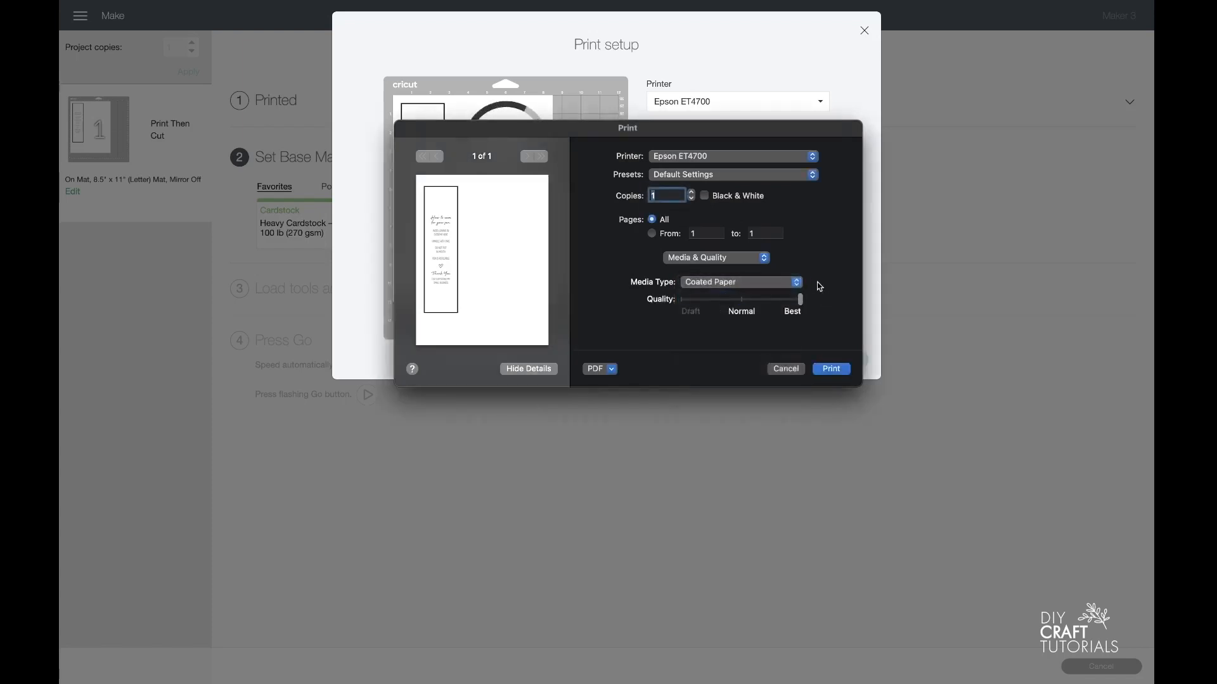